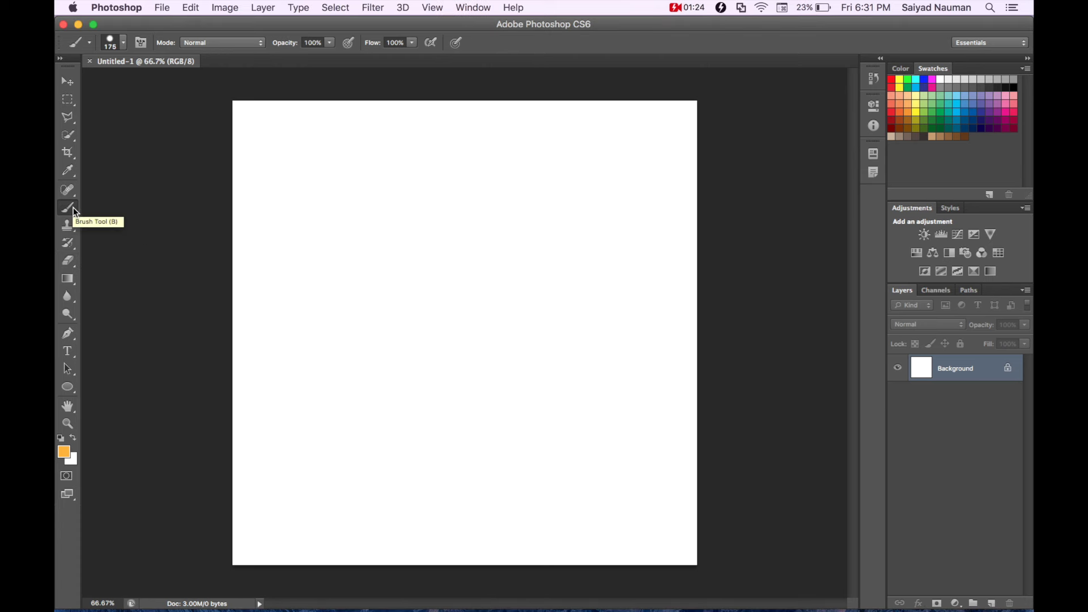
# - Paint an orange blob on the white canvas, leaving the background colour unchanged
pyautogui.moveTo(393, 206)
pyautogui.mouseDown()
pyautogui.moveTo(352, 309)
pyautogui.moveTo(442, 304)
pyautogui.moveTo(359, 214)
pyautogui.moveTo(484, 203)
pyautogui.moveTo(478, 333)
pyautogui.mouseUp()
pyautogui.click(73, 459)
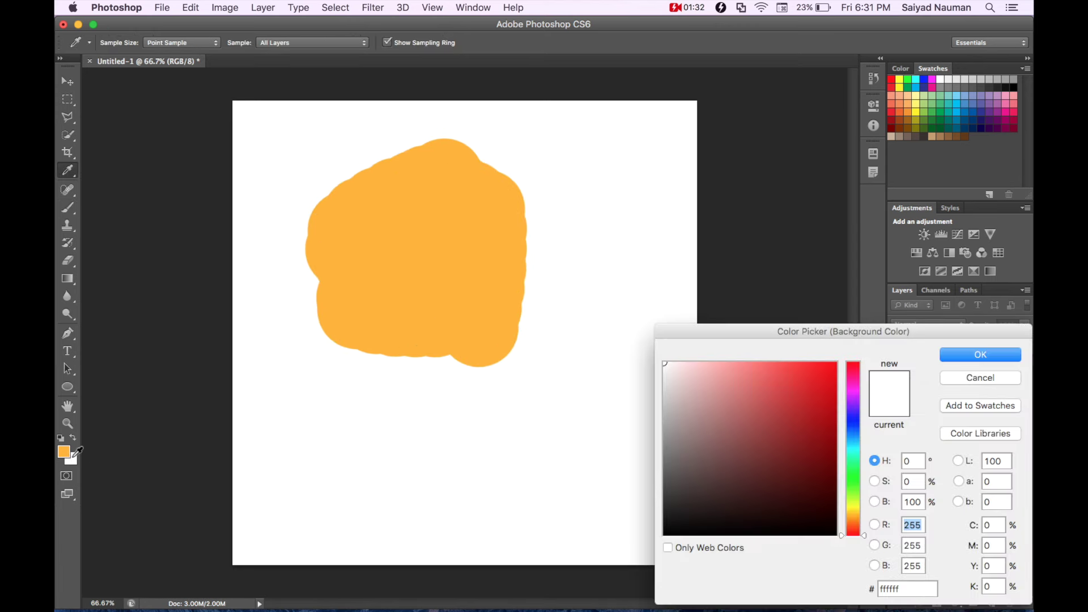
pyautogui.click(775, 385)
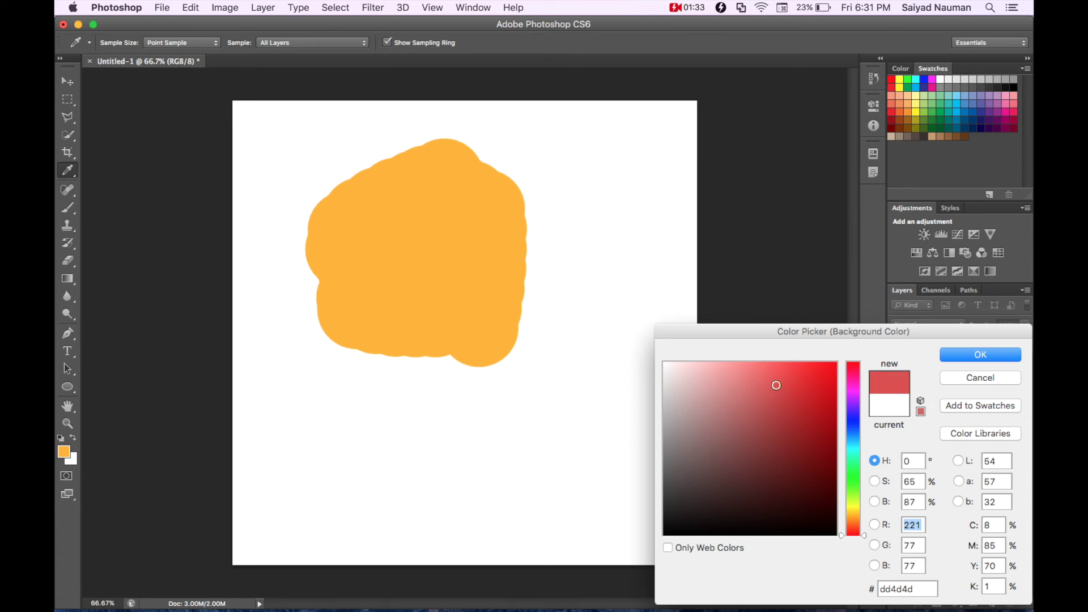
pyautogui.click(995, 378)
# - Set the foreground colour to magenta f421de and paint a tall block beside the orange blob
pyautogui.click(66, 455)
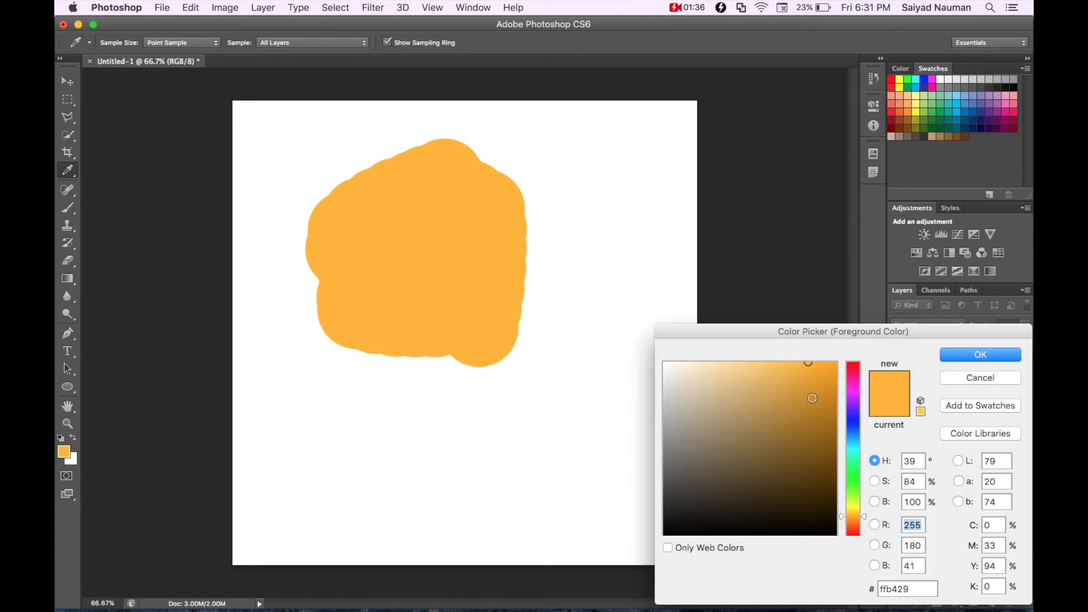
pyautogui.click(852, 388)
pyautogui.click(814, 369)
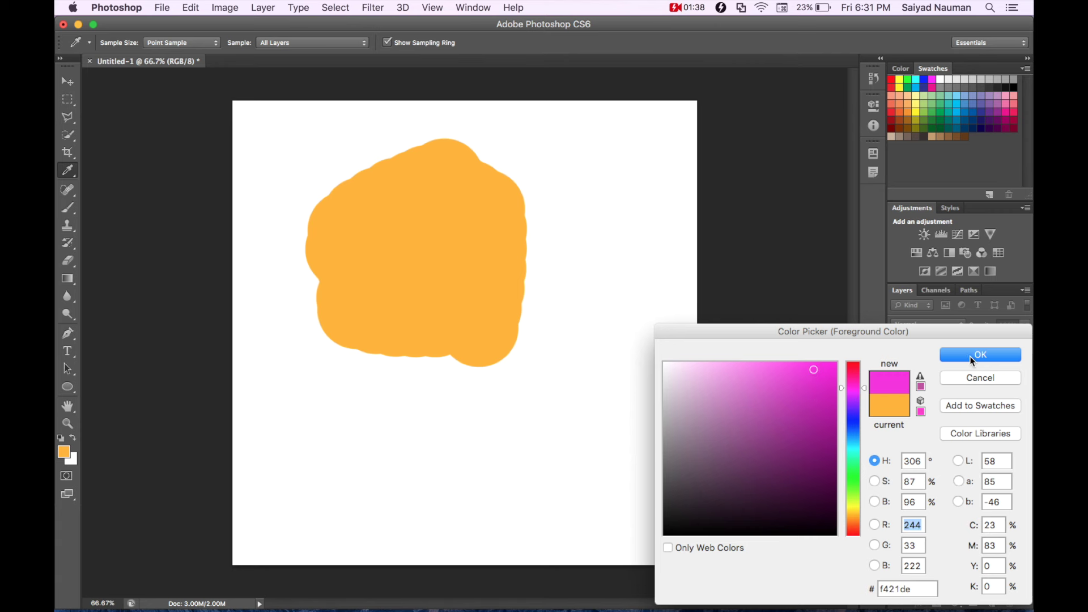
pyautogui.click(970, 356)
pyautogui.moveTo(590, 329)
pyautogui.mouseDown()
pyautogui.moveTo(539, 294)
pyautogui.moveTo(554, 267)
pyautogui.moveTo(530, 333)
pyautogui.moveTo(539, 231)
pyautogui.moveTo(561, 175)
pyautogui.moveTo(595, 267)
pyautogui.mouseUp()
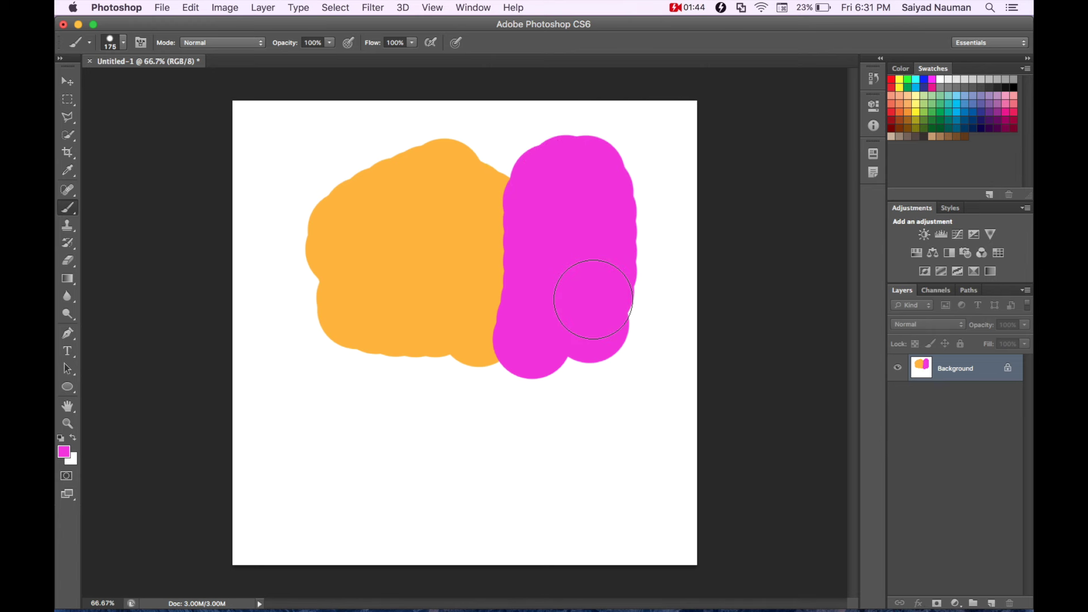
# - Resize the brush with the bracket keys and choose a Soft Round tip at 0% hardness
pyautogui.press(']')
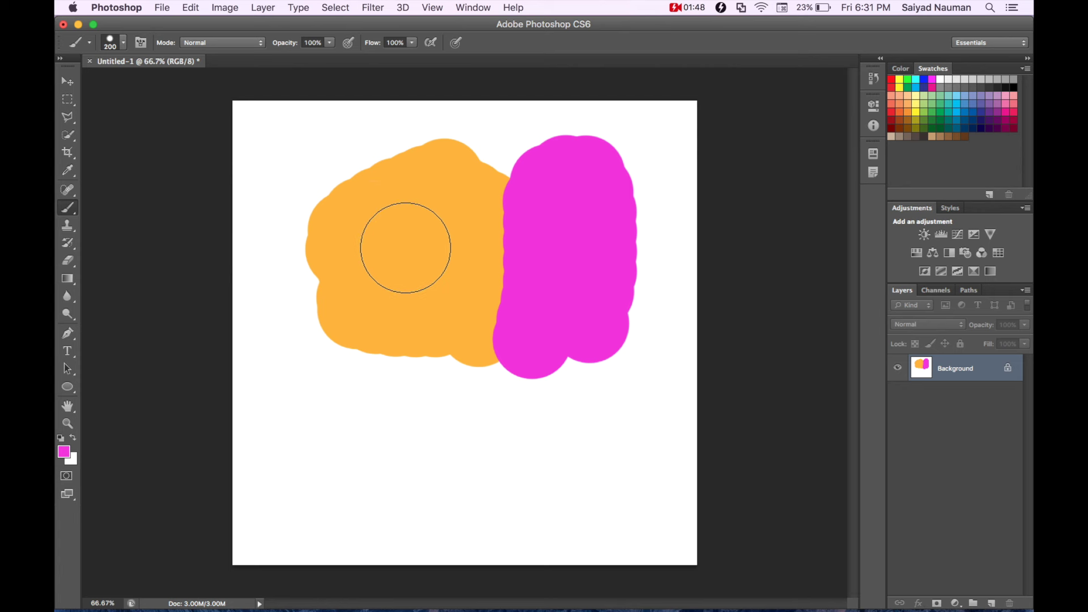
pyautogui.press('[')
pyautogui.press('[')
pyautogui.press('[')
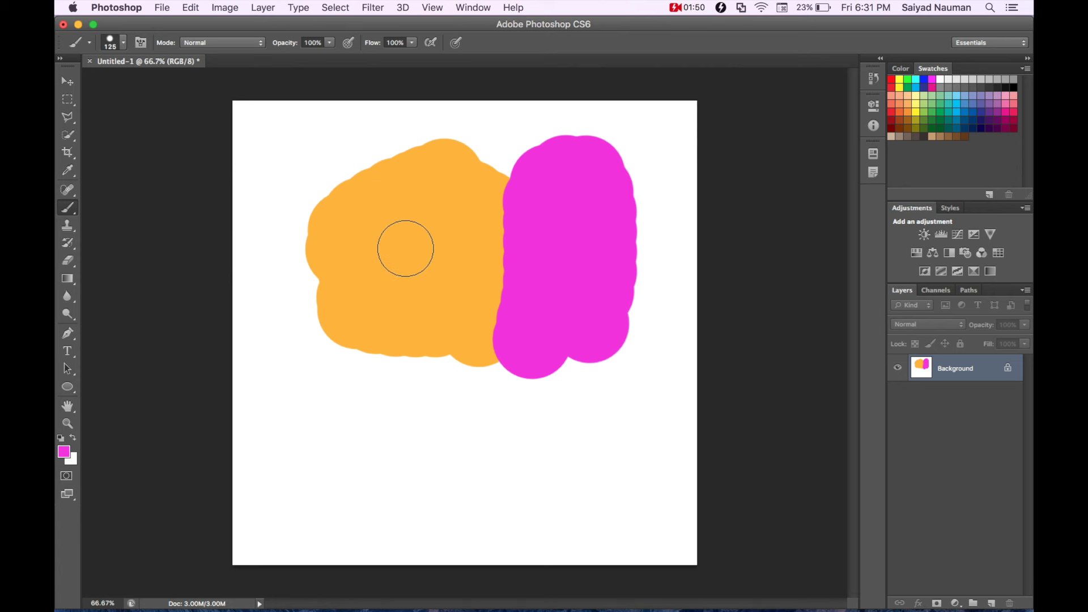
pyautogui.press(']')
pyautogui.press(']')
pyautogui.press(']')
pyautogui.click(124, 46)
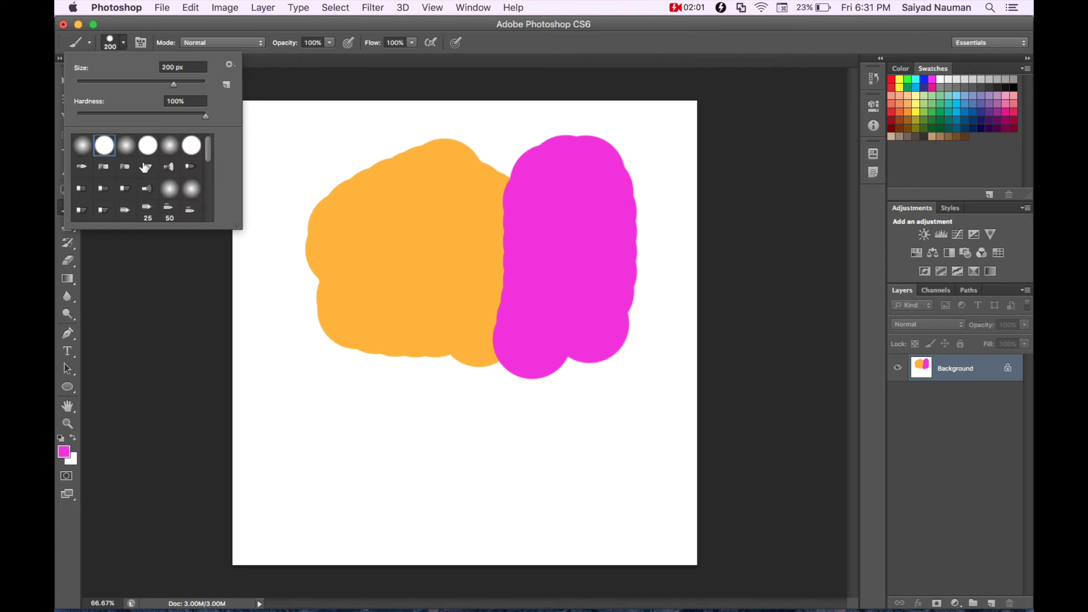
pyautogui.click(83, 146)
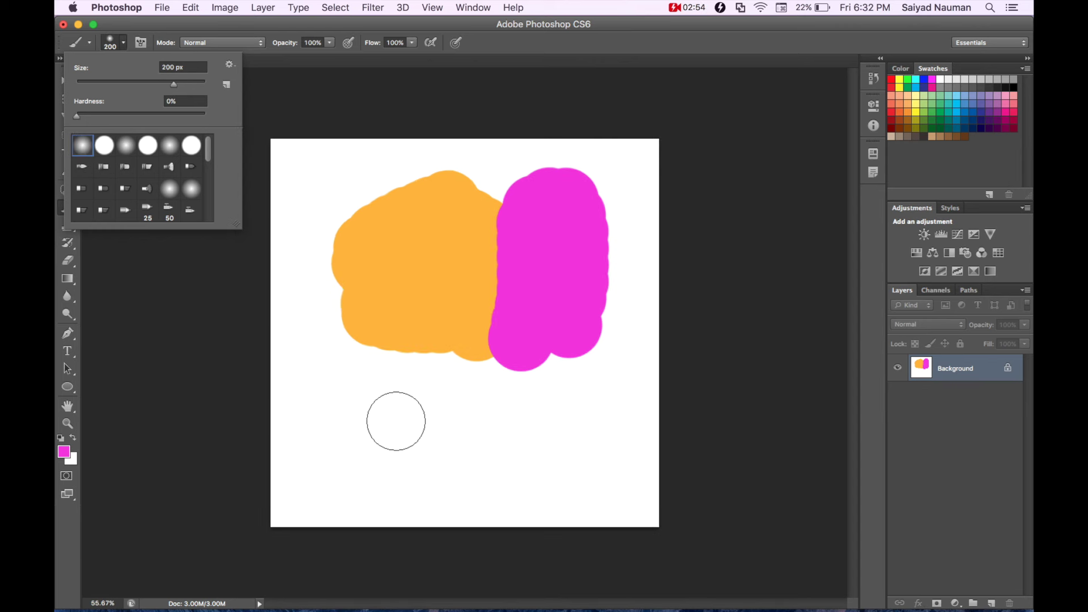
# - Paint a soft-edged magenta stroke below the orange and magenta blobs
pyautogui.moveTo(377, 425); pyautogui.dragTo(499, 417)
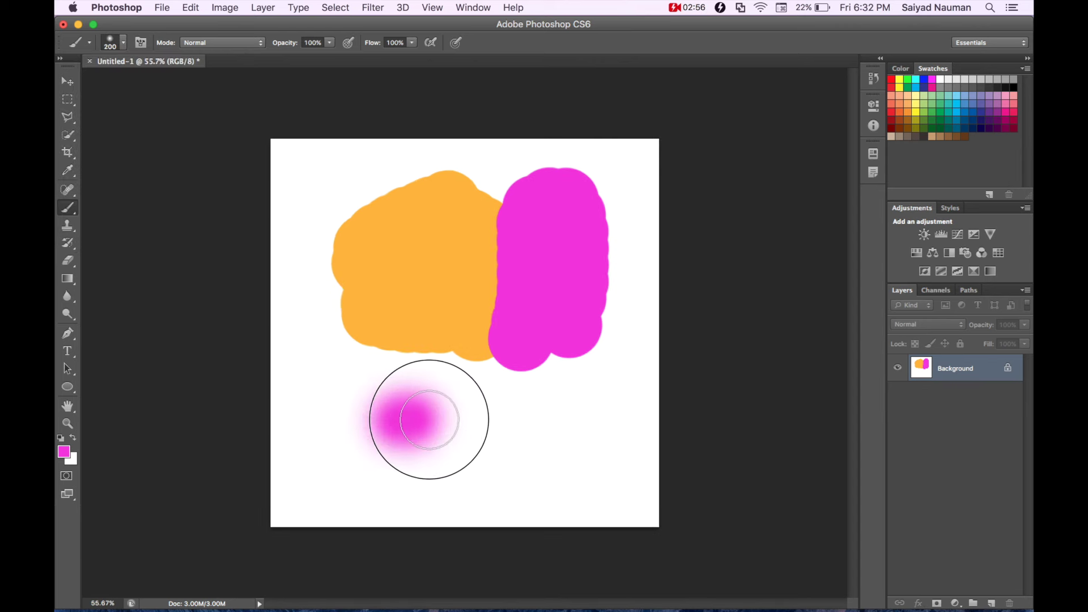
pyautogui.scroll(3, 499, 417)
pyautogui.scroll(3, 482, 448)
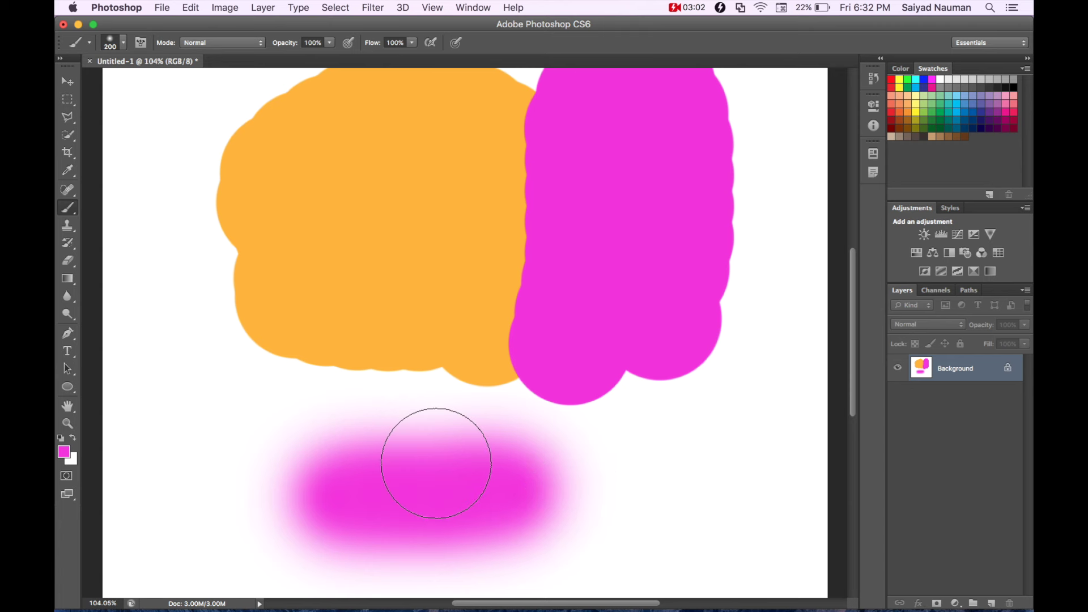
pyautogui.scroll(-5, 437, 461)
pyautogui.hscroll(-2, 437, 462)
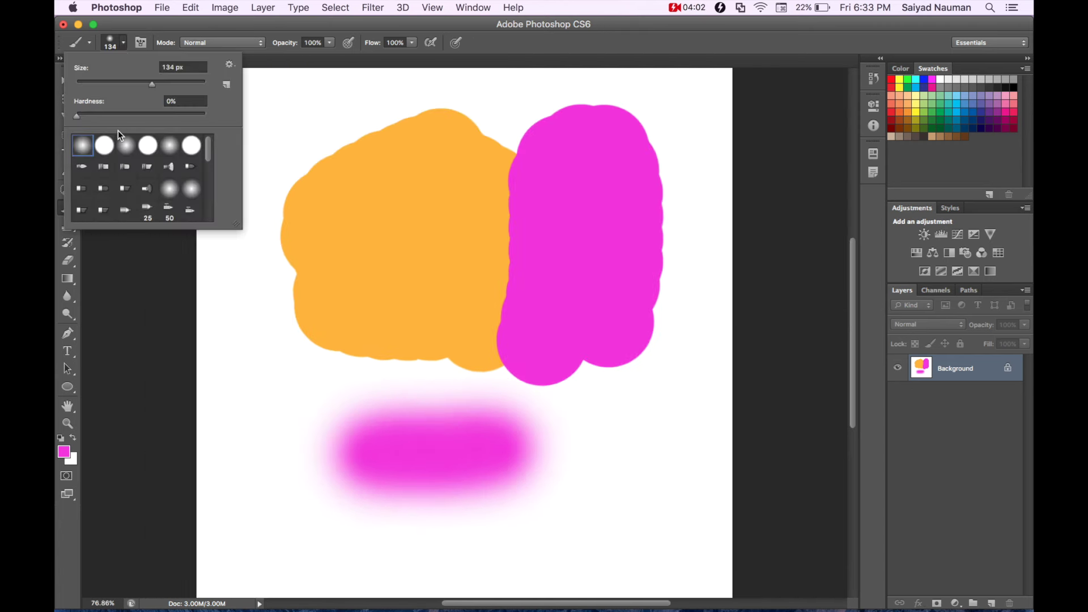
# - Paint a curved bristle stroke and two diagonal bristle strokes across the blobs using bristle brush tips
pyautogui.click(84, 169)
pyautogui.click(267, 340)
pyautogui.moveTo(264, 336); pyautogui.dragTo(367, 443)
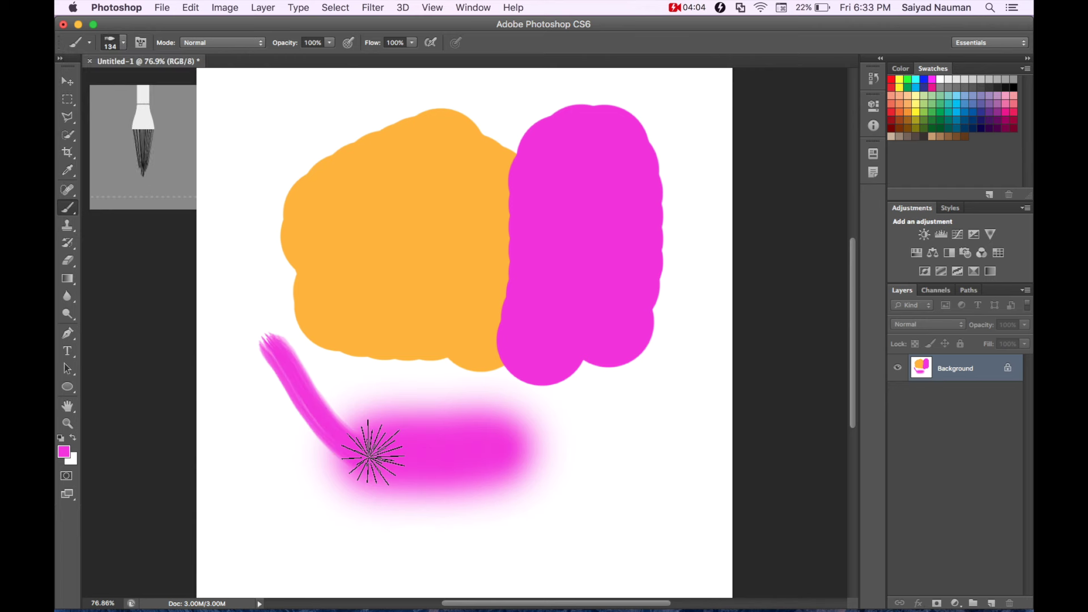
pyautogui.click(124, 44)
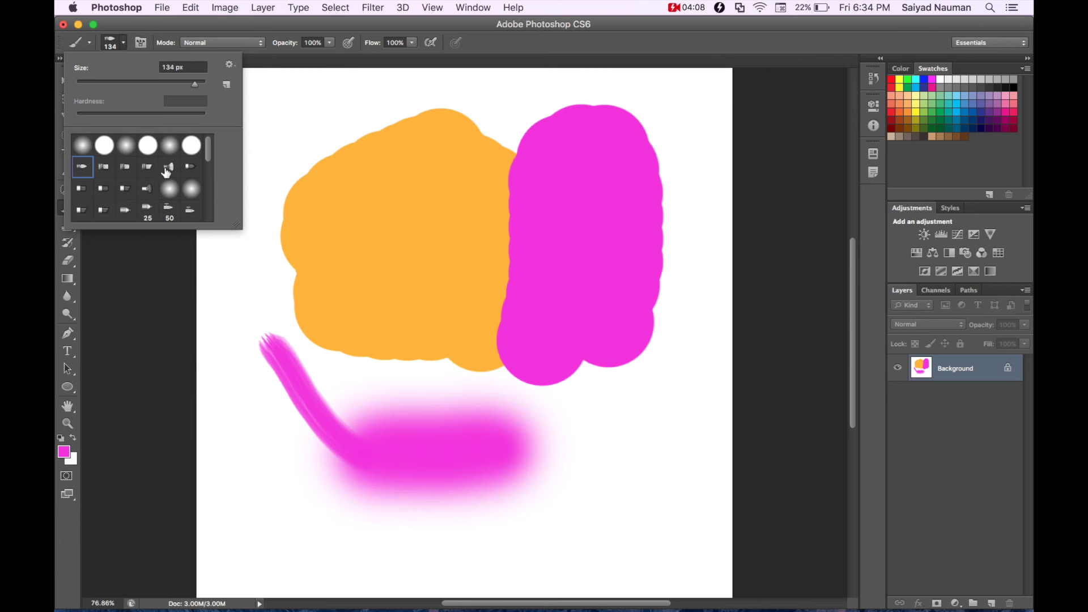
pyautogui.click(148, 166)
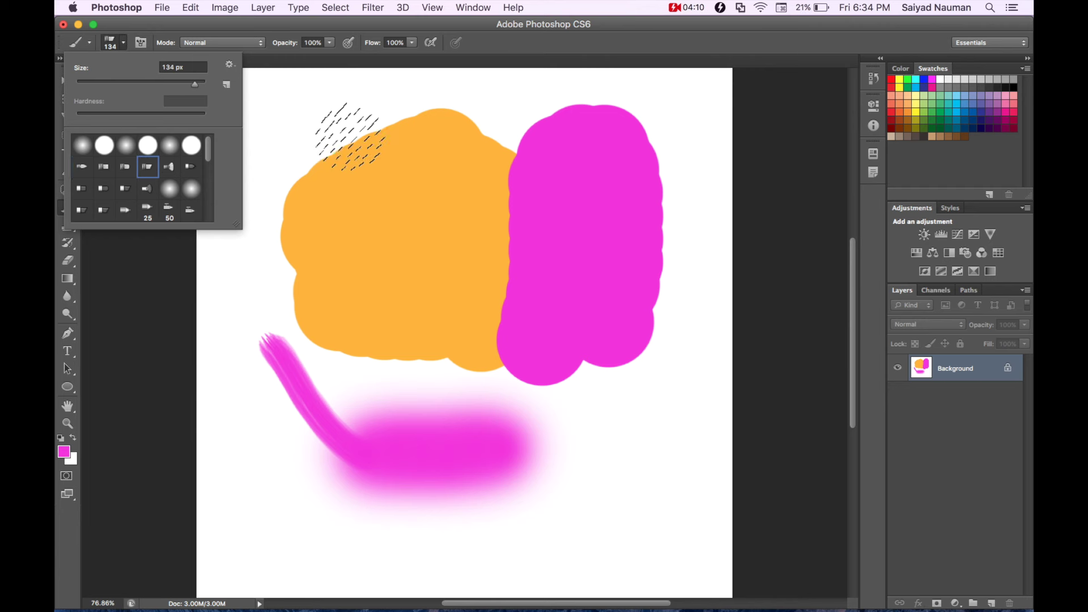
pyautogui.moveTo(442, 123); pyautogui.dragTo(610, 406)
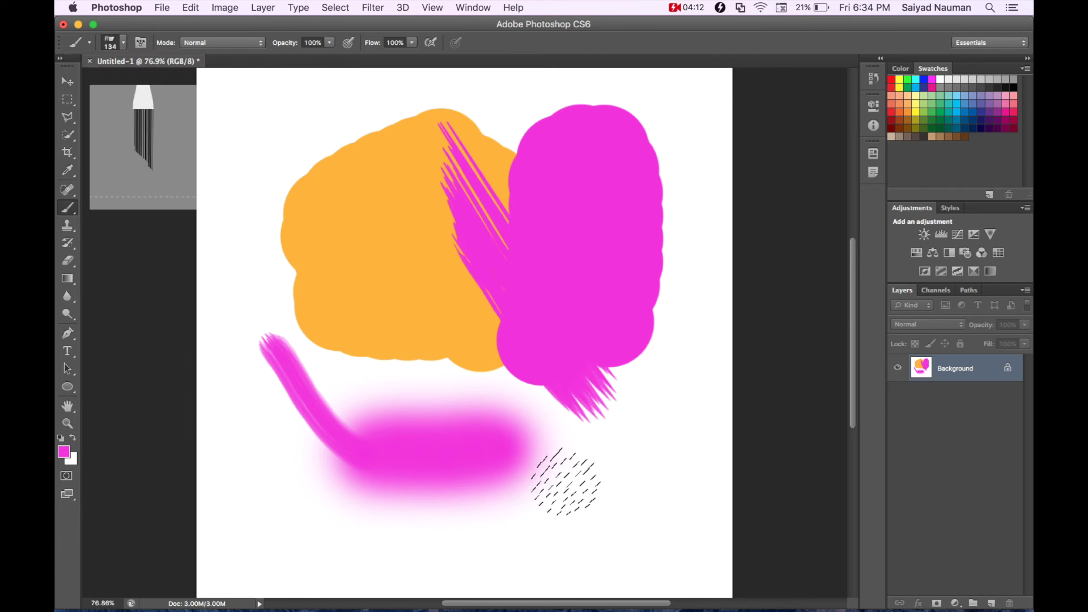
pyautogui.moveTo(626, 576); pyautogui.dragTo(367, 221)
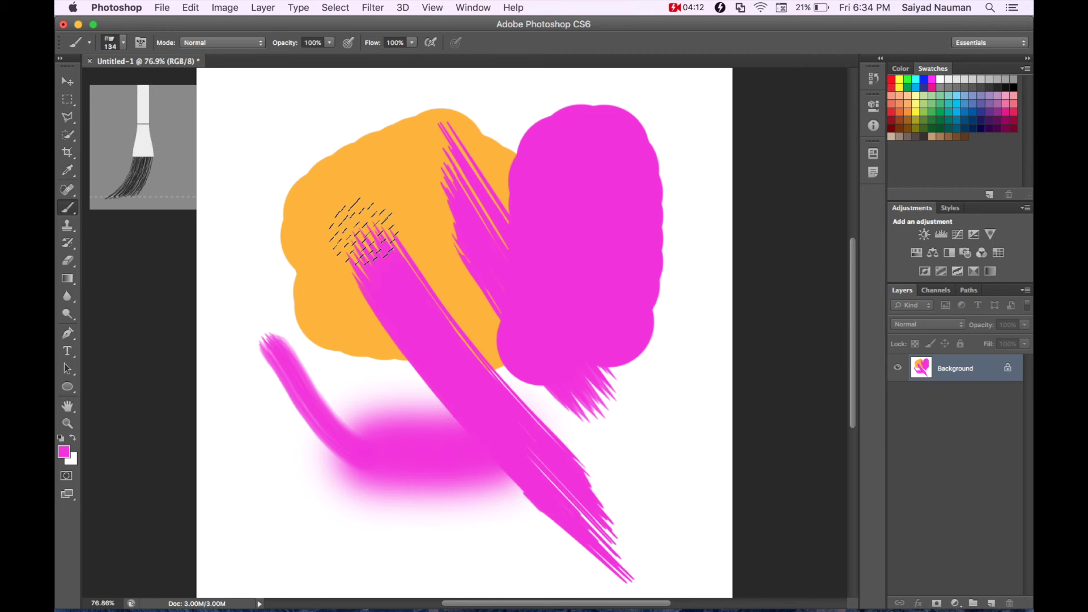
# - Enlarge the 46 px scattered bristle tip to 150 px and dab pink speckles along the orange blob's top
pyautogui.click(123, 43)
pyautogui.scroll(-5, 159, 201)
pyautogui.click(127, 191)
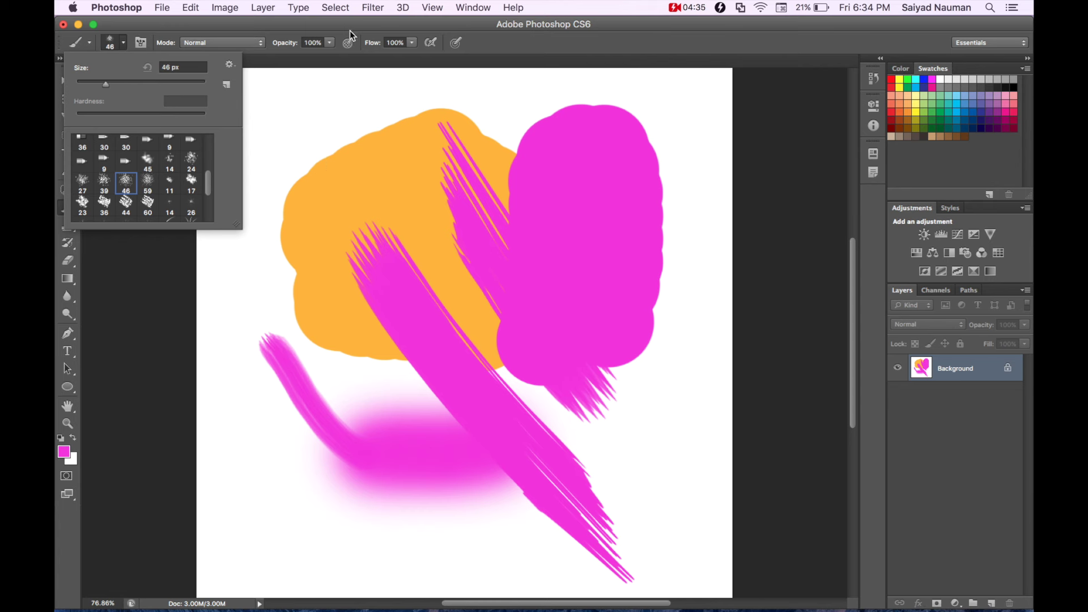
pyautogui.click(232, 201)
pyautogui.press(']')
pyautogui.press(']')
pyautogui.press(']')
pyautogui.press(']')
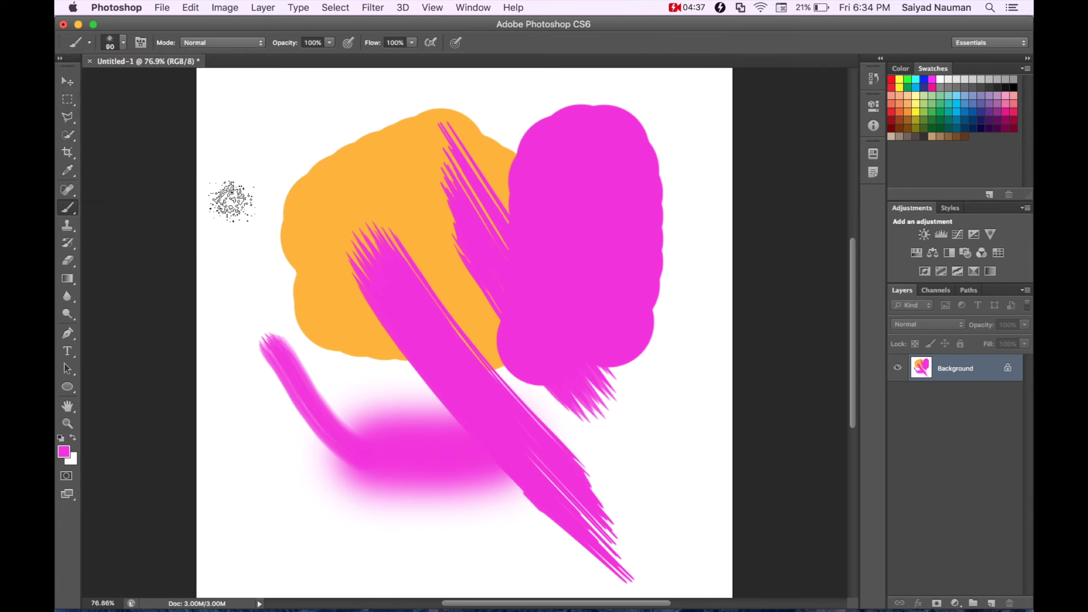
pyautogui.press(']')
pyautogui.click(295, 181)
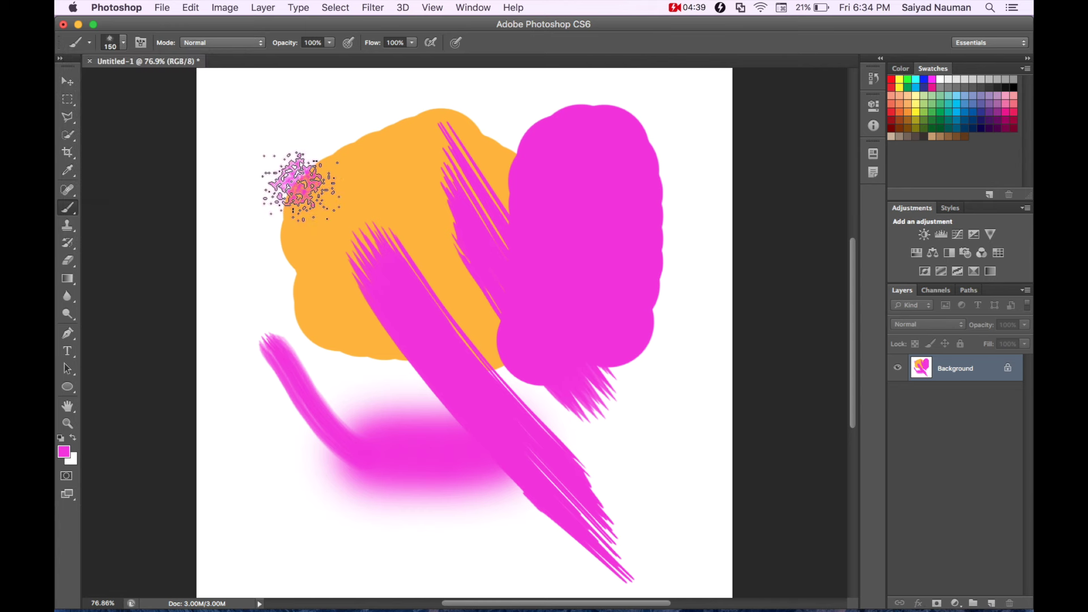
pyautogui.click(377, 122)
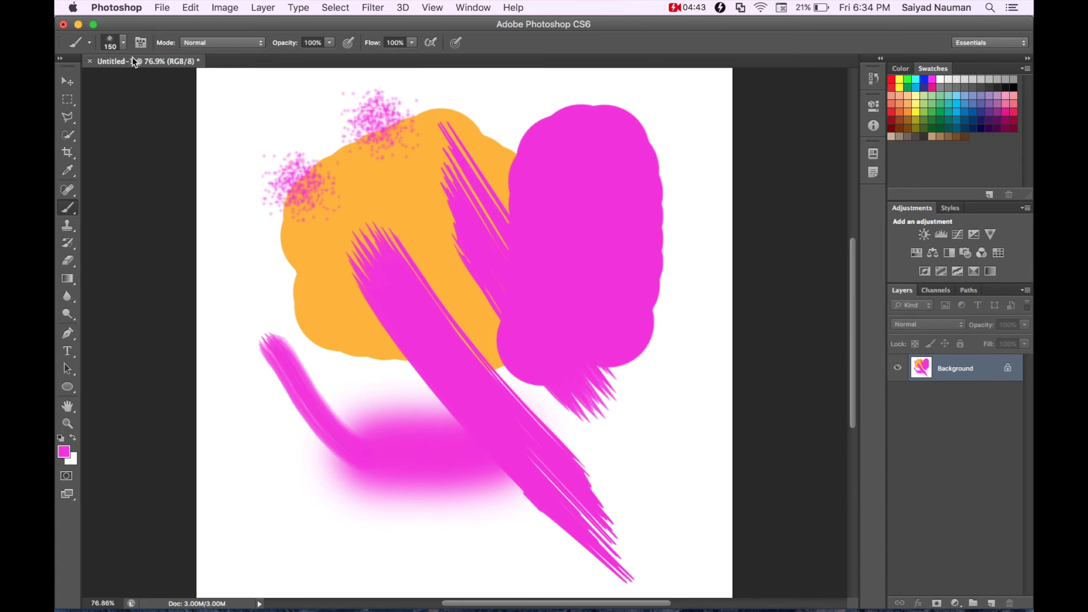
# - Reduce the brush size to about 129 px in the Brush Preset picker
pyautogui.click(119, 47)
pyautogui.scroll(-2, 137, 180)
pyautogui.scroll(-2, 137, 180)
pyautogui.scroll(2, 137, 180)
pyautogui.scroll(2, 137, 165)
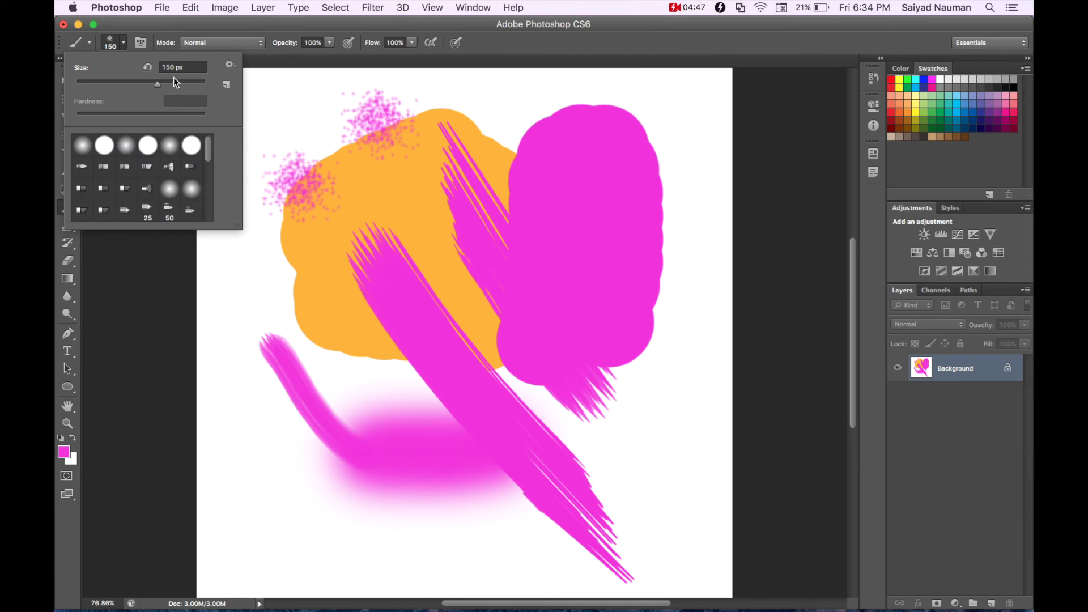
pyautogui.moveTo(182, 83); pyautogui.dragTo(150, 84)
pyautogui.click(123, 45)
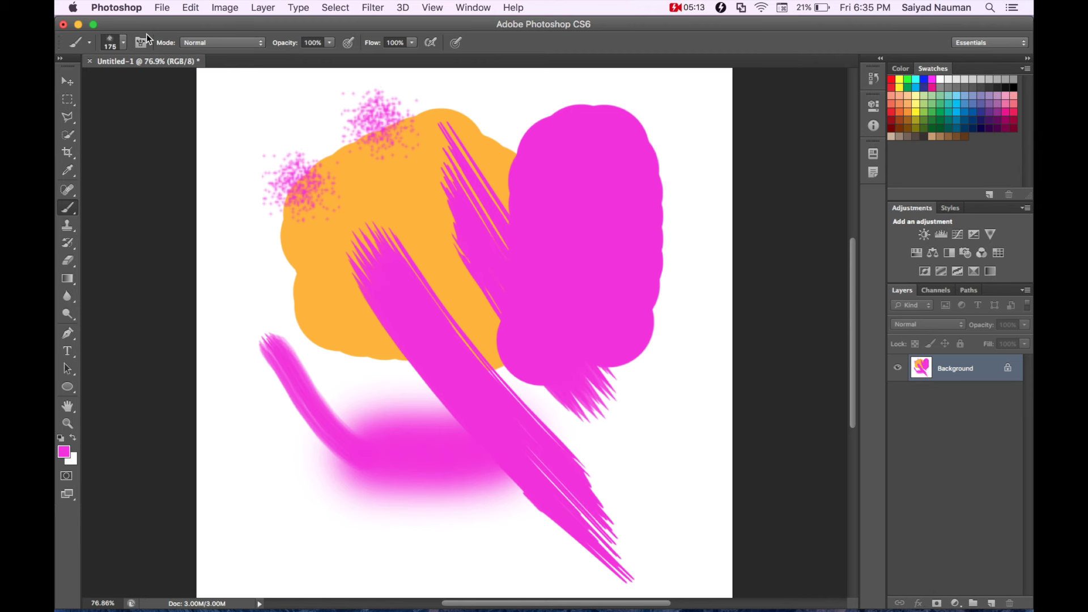
# - Switch the brush to the hard round tip at 100% hardness
pyautogui.click(124, 42)
pyautogui.scroll(3, 107, 170)
pyautogui.scroll(3, 107, 170)
pyautogui.click(105, 146)
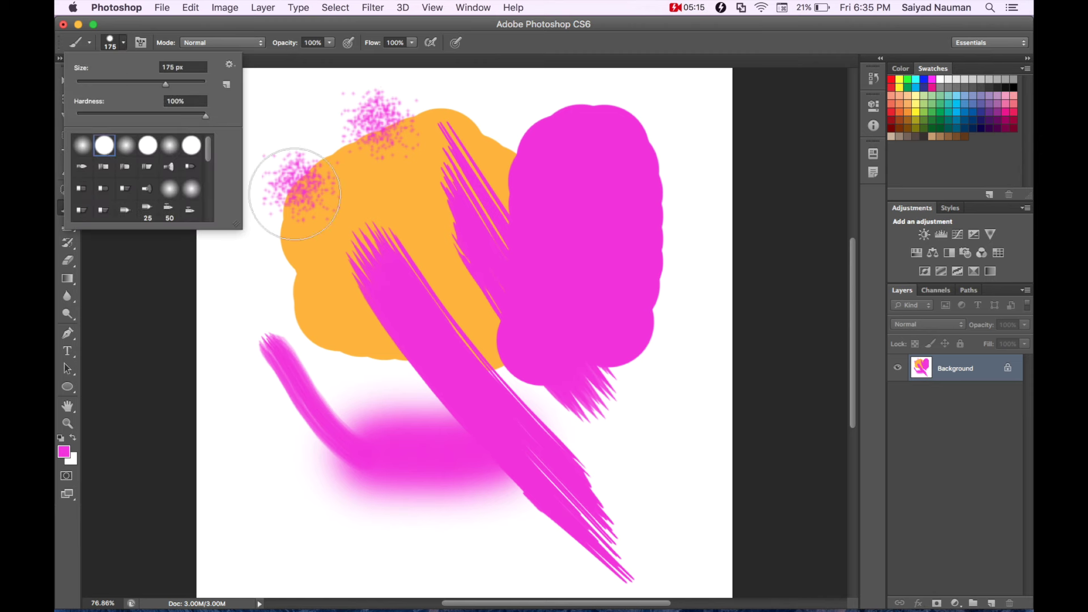
pyautogui.click(553, 144)
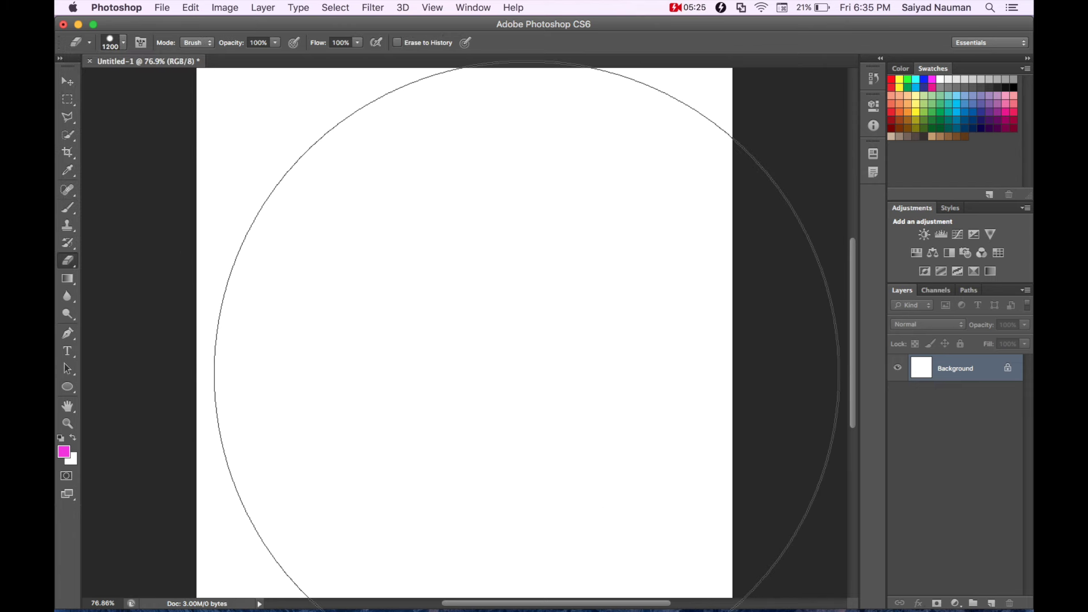
# - Brighten the magenta foreground colour and paint a thick diagonal magenta stroke down the canvas
pyautogui.click(63, 451)
pyautogui.moveTo(736, 391); pyautogui.dragTo(829, 347)
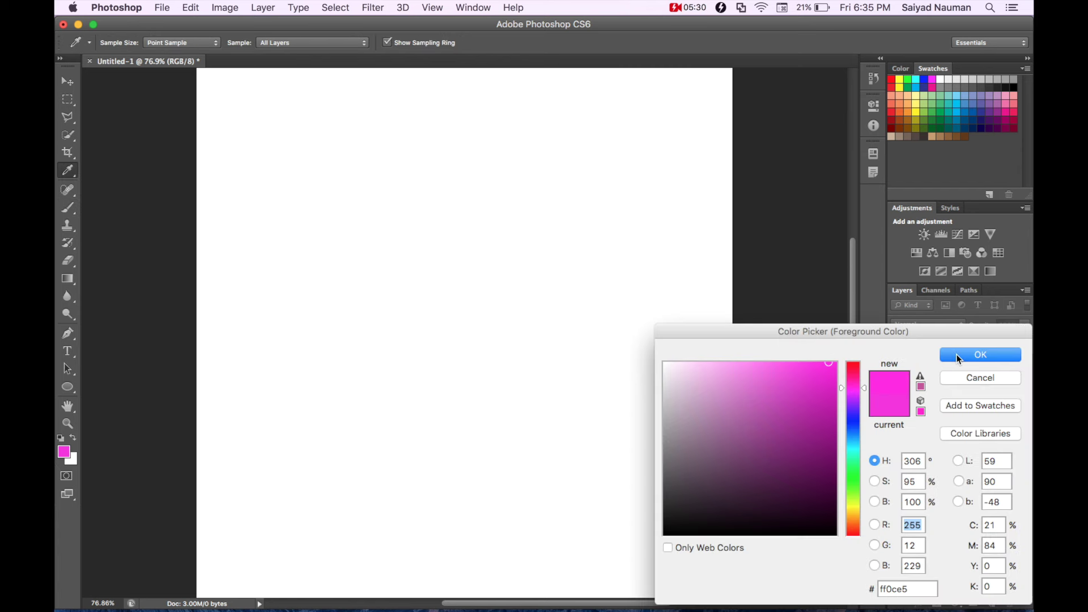
pyautogui.click(958, 356)
pyautogui.press('b')
pyautogui.moveTo(361, 193); pyautogui.dragTo(460, 425)
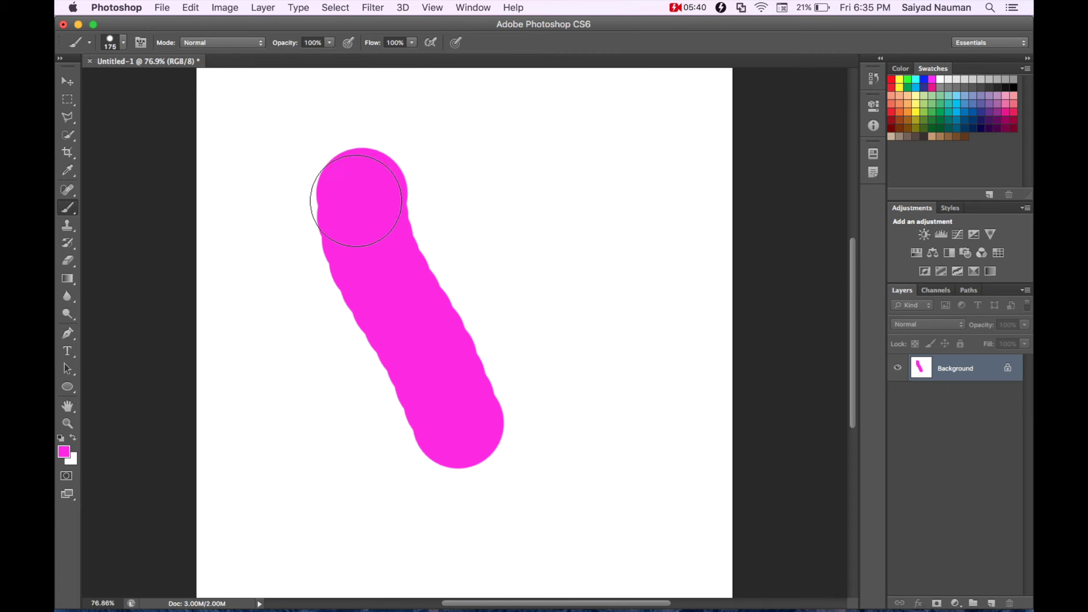
# - Set brush opacity to 30% and paint a faint pink stroke toward the magenta stroke
pyautogui.click(317, 43)
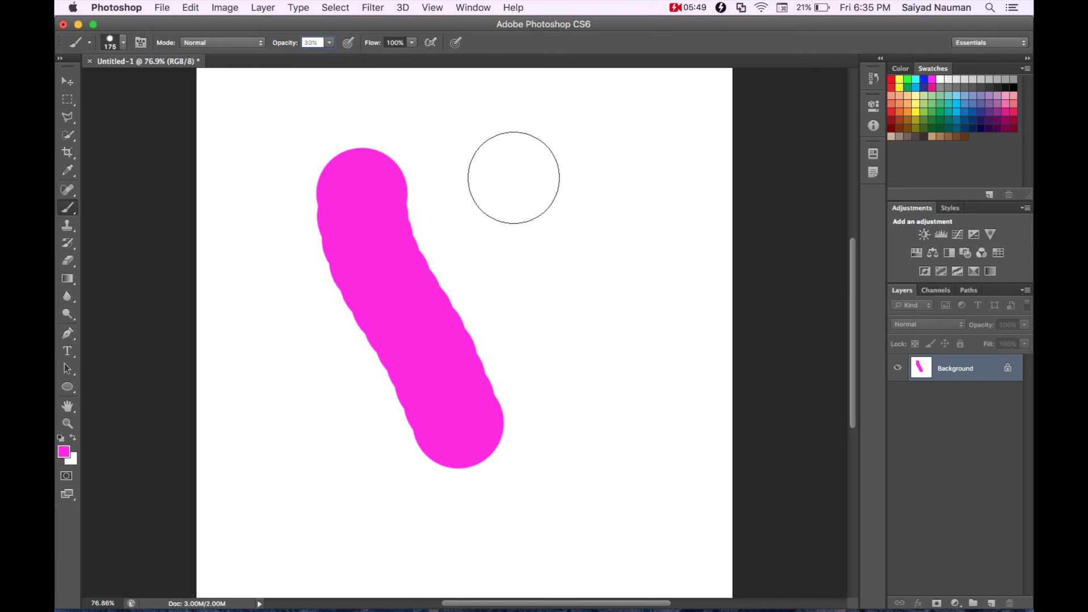
pyautogui.click(513, 177)
pyautogui.moveTo(513, 178); pyautogui.dragTo(340, 272)
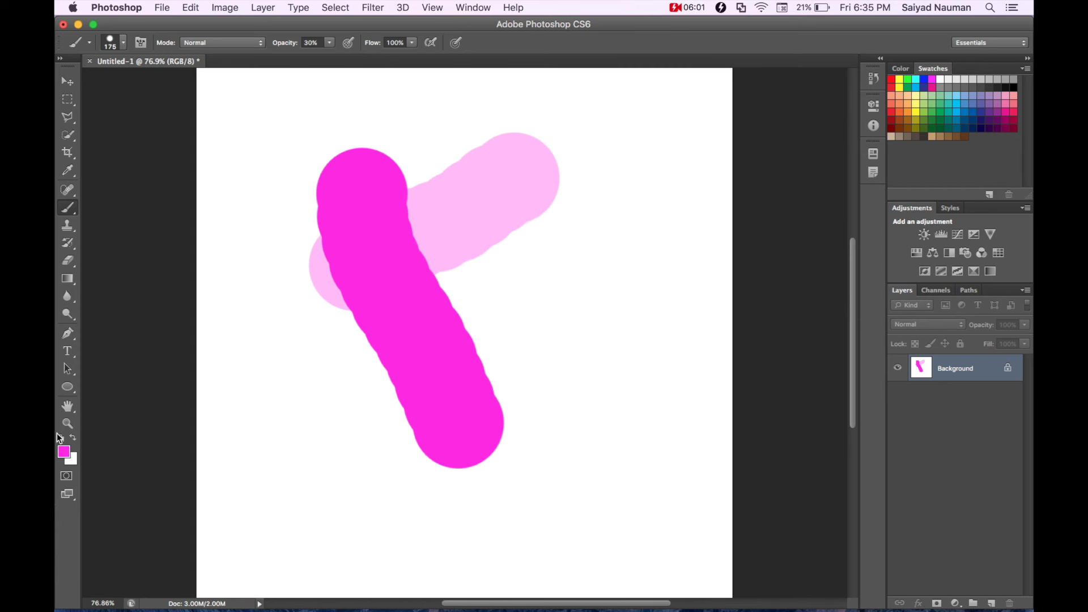
pyautogui.click(65, 450)
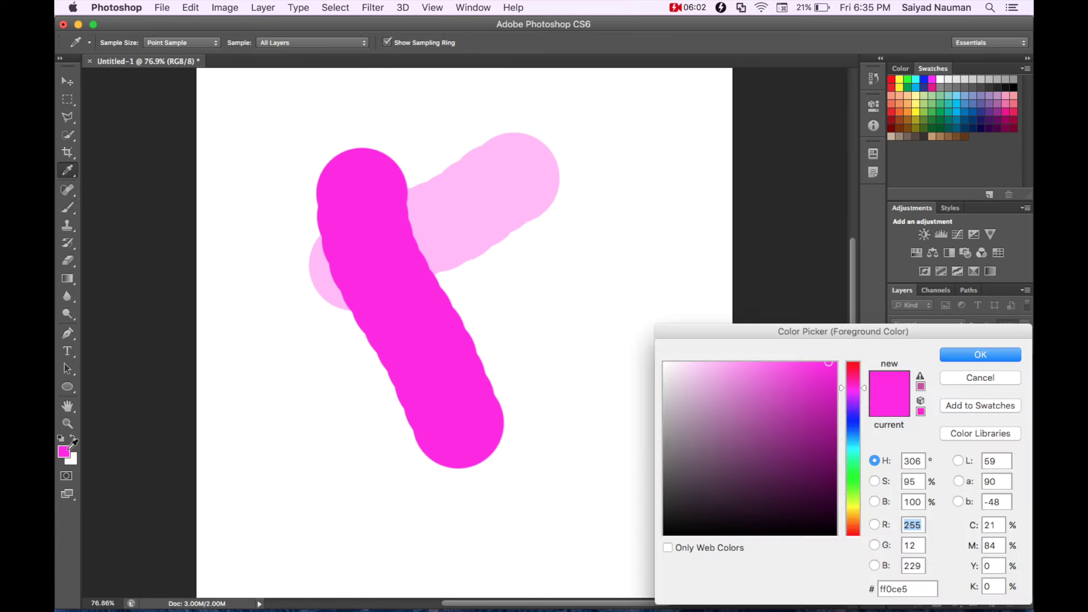
# - Set the foreground colour to a strong blue and paint a vertical blue stroke down the canvas
pyautogui.click(856, 417)
pyautogui.click(828, 389)
pyautogui.click(966, 354)
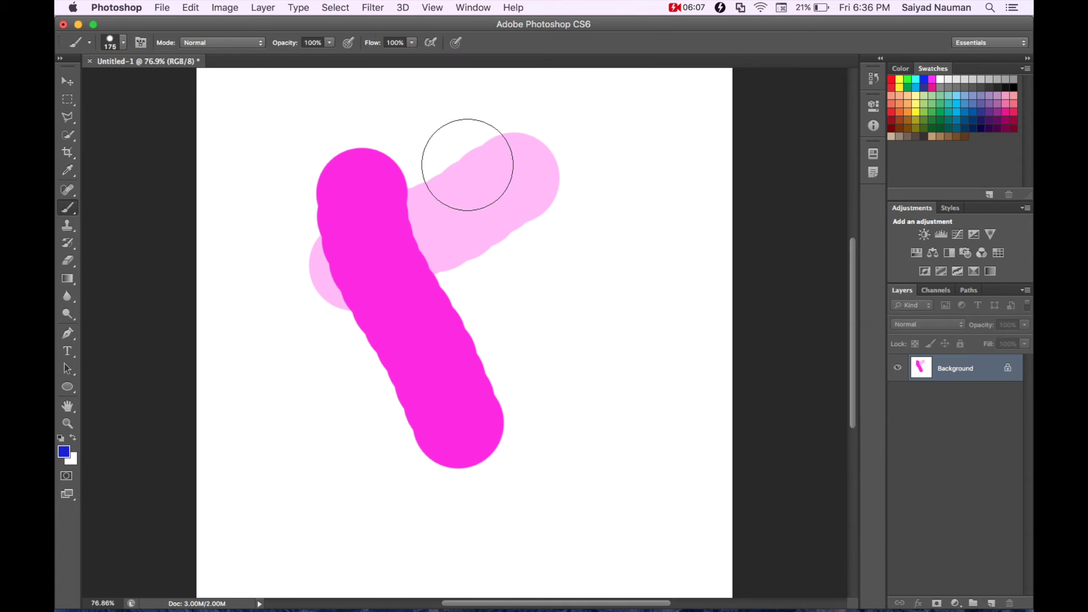
pyautogui.click(597, 214)
pyautogui.moveTo(597, 214); pyautogui.dragTo(600, 374)
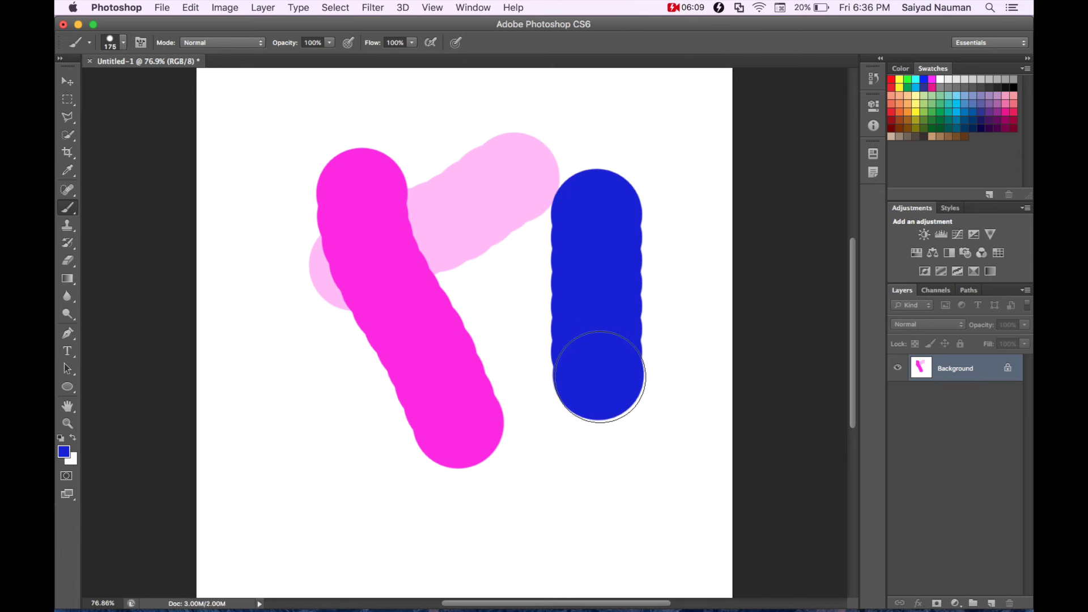
# - Switch to light green at 30% opacity and paint a faint green stroke across the blue one
pyautogui.click(64, 452)
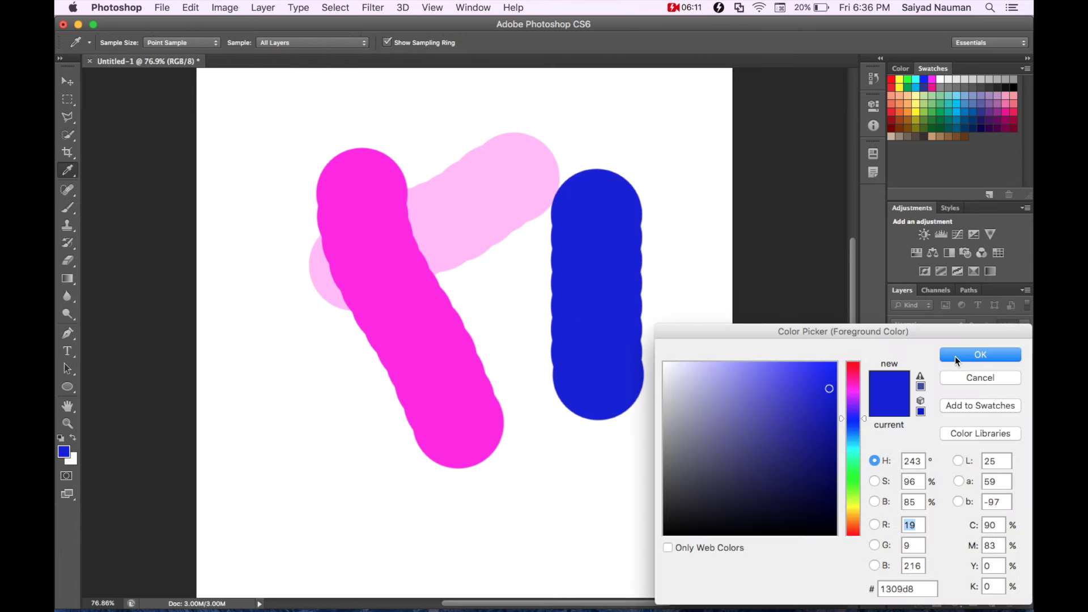
pyautogui.moveTo(860, 416)
pyautogui.mouseDown()
pyautogui.moveTo(854, 404)
pyautogui.moveTo(869, 469)
pyautogui.mouseUp()
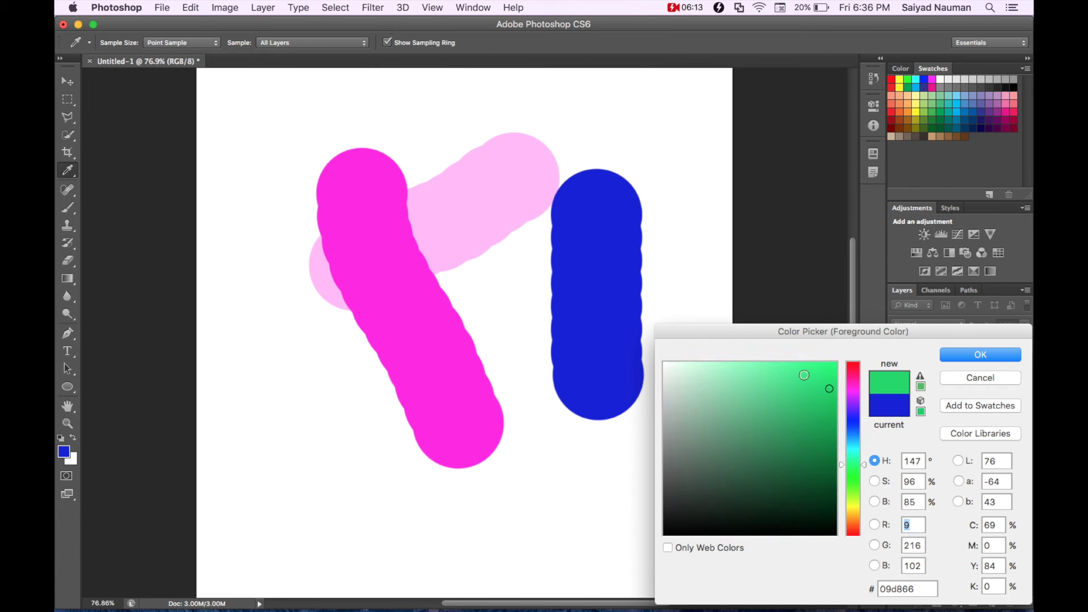
pyautogui.click(789, 377)
pyautogui.click(971, 358)
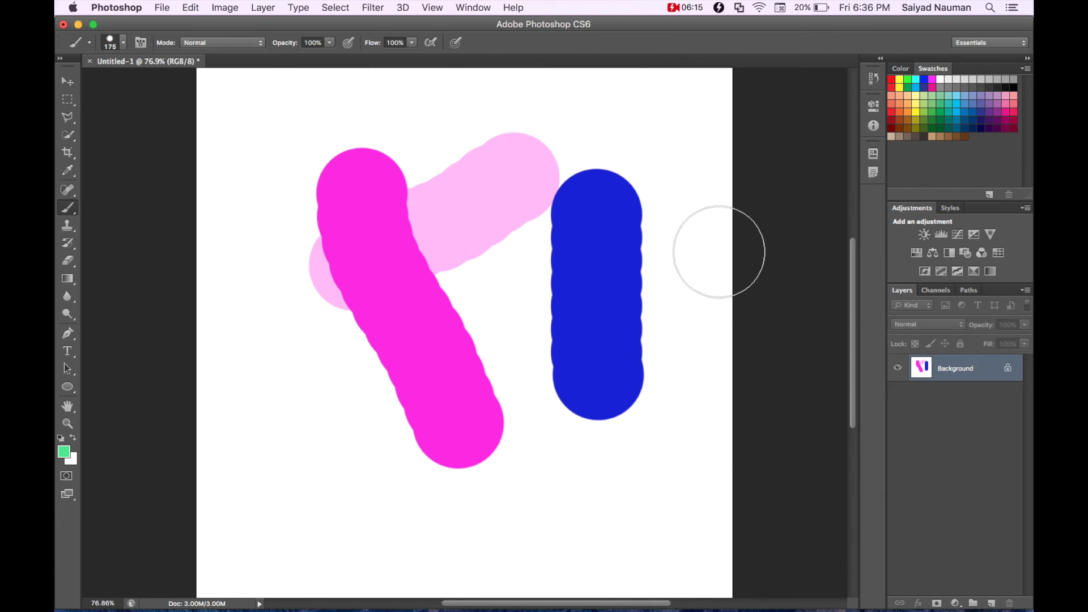
pyautogui.click(318, 43)
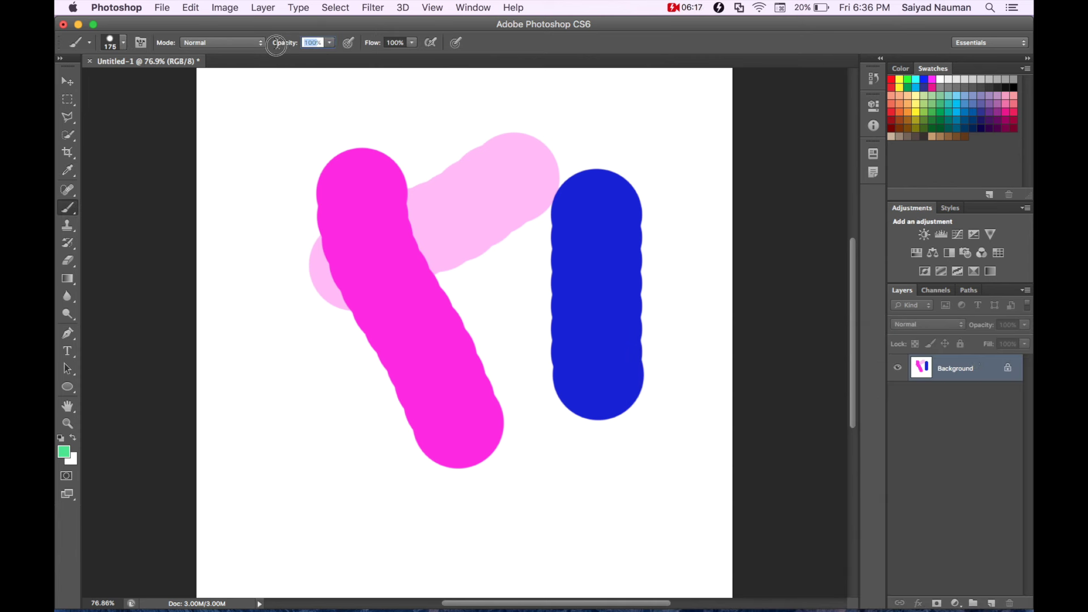
pyautogui.write('30')
pyautogui.moveTo(709, 267); pyautogui.dragTo(507, 295)
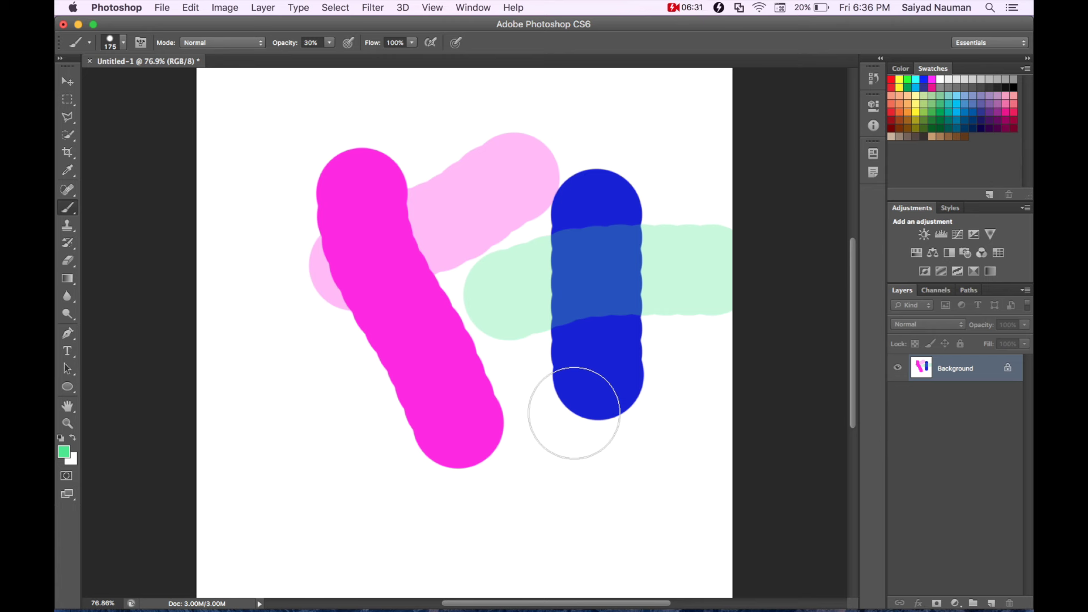
# - Raise the opacity to 60% and paint a stronger green stroke across the upper area
pyautogui.click(311, 43)
pyautogui.write('80')
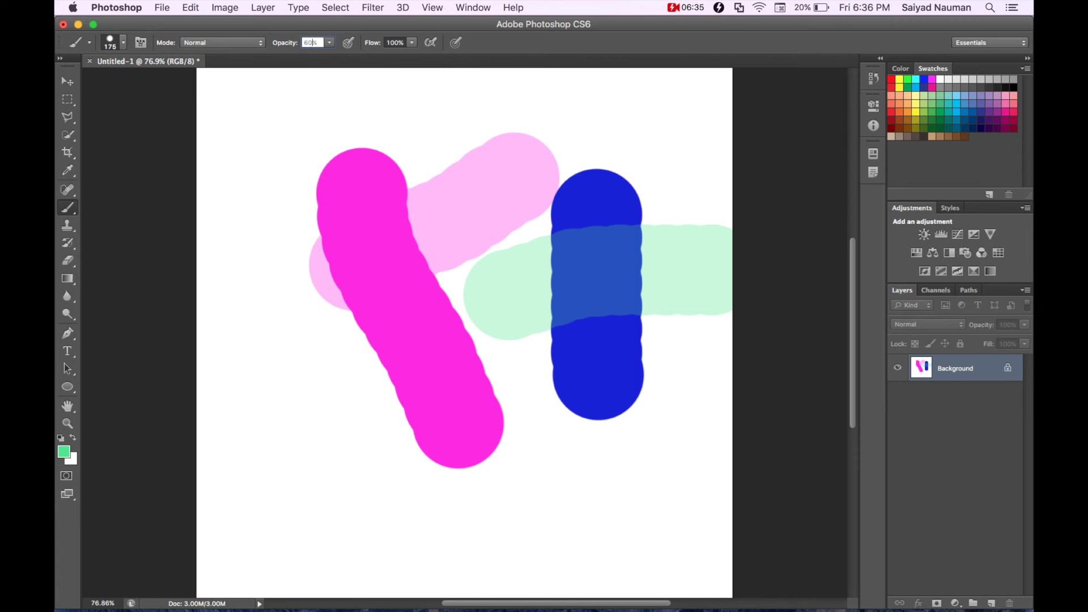
pyautogui.moveTo(678, 170); pyautogui.dragTo(528, 210)
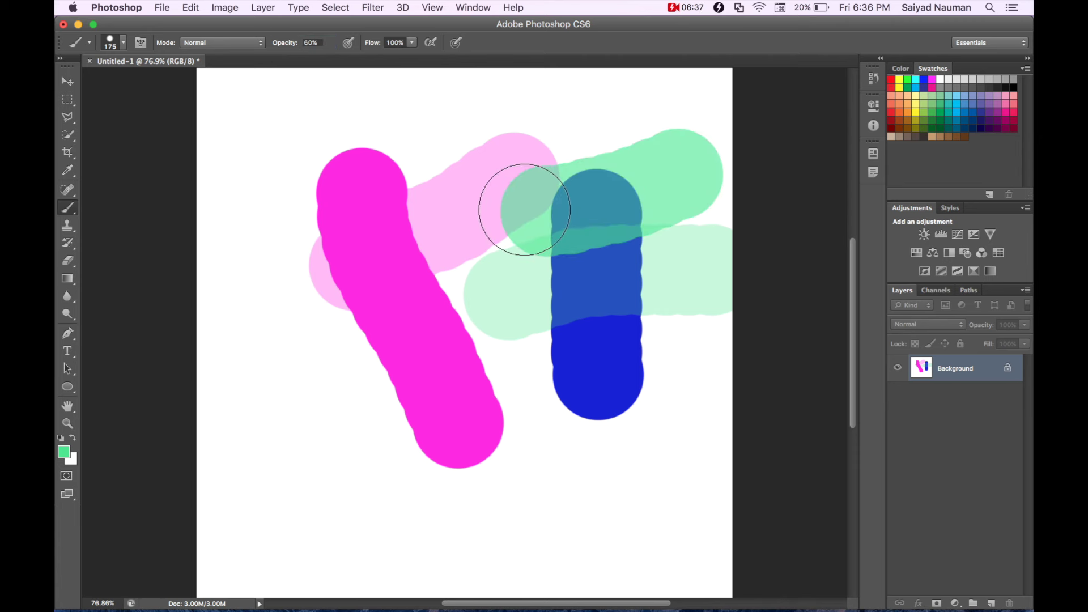
pyautogui.scroll(3, 709, 340)
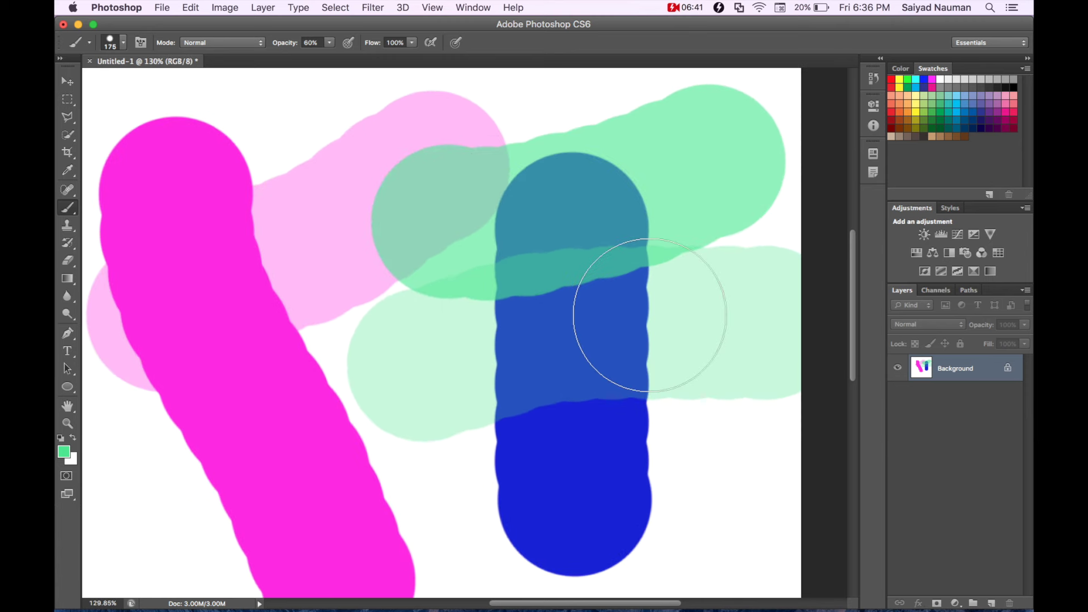
pyautogui.scroll(-3, 678, 369)
pyautogui.scroll(-3, 680, 377)
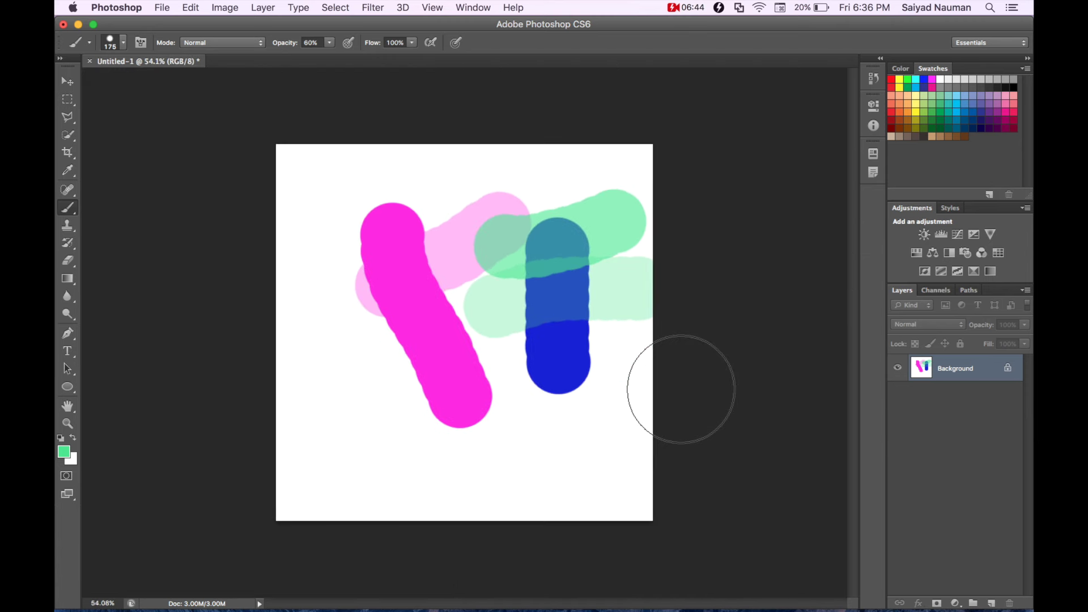
pyautogui.scroll(1, 681, 389)
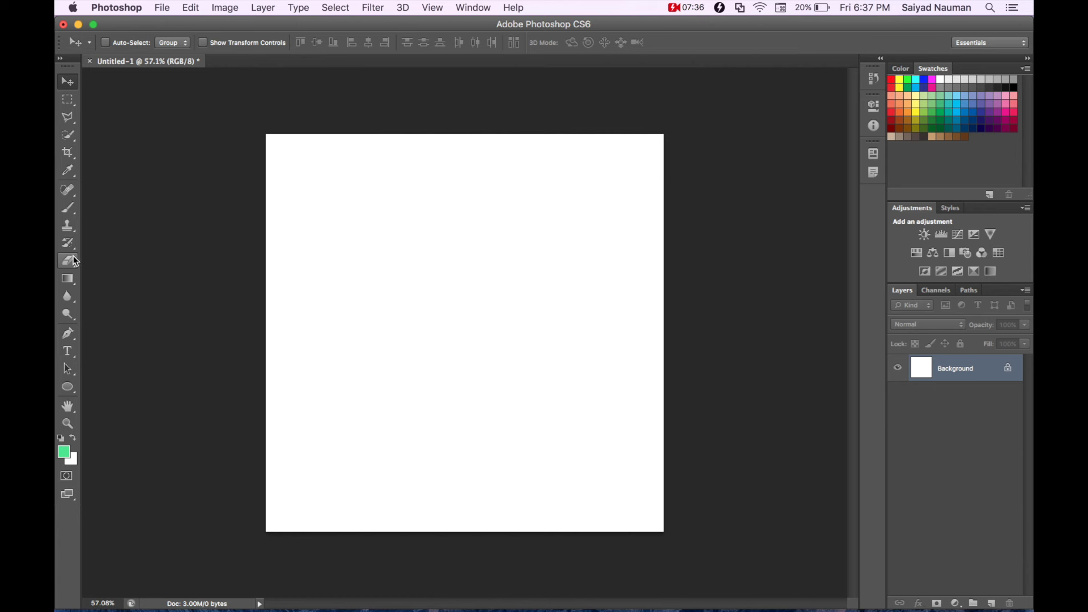
# - Set the Pen tool to Shape mode with green fill and place the first anchor at upper left
pyautogui.click(69, 336)
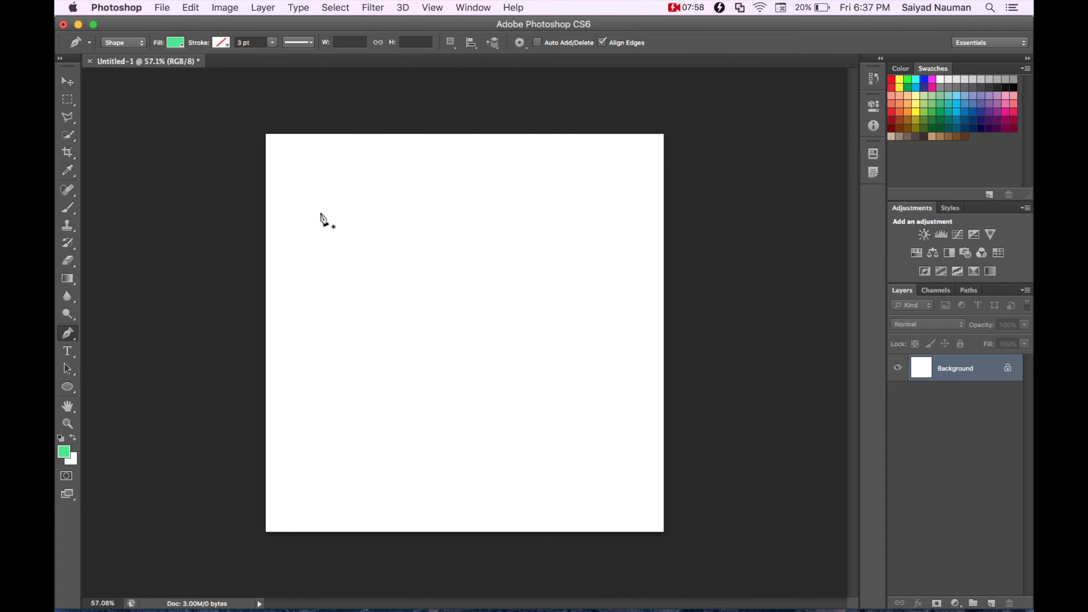
pyautogui.click(135, 44)
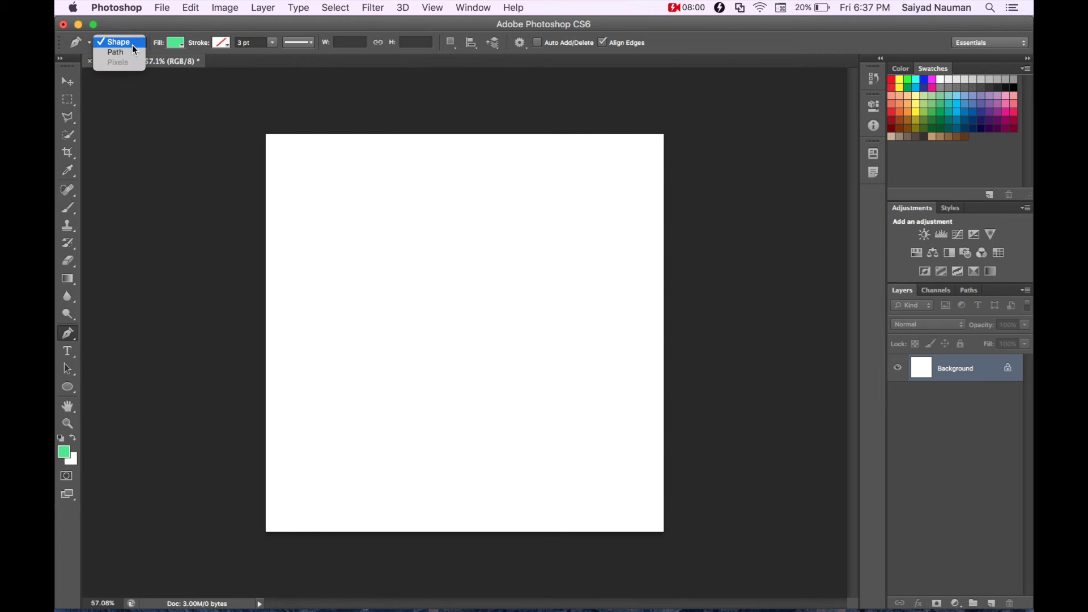
pyautogui.click(129, 43)
pyautogui.click(142, 44)
pyautogui.click(139, 45)
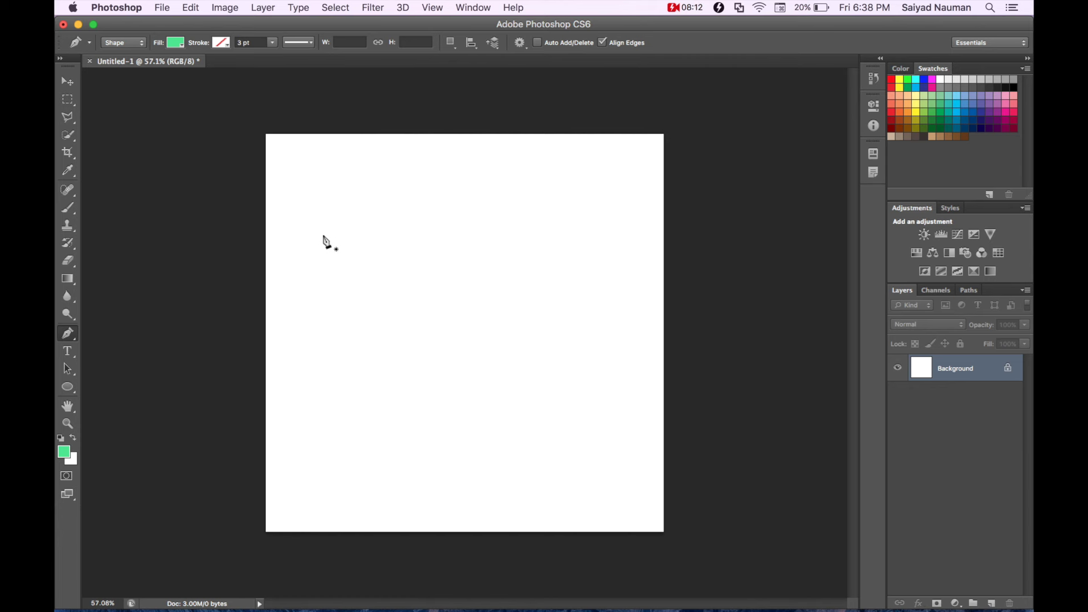
pyautogui.click(315, 207)
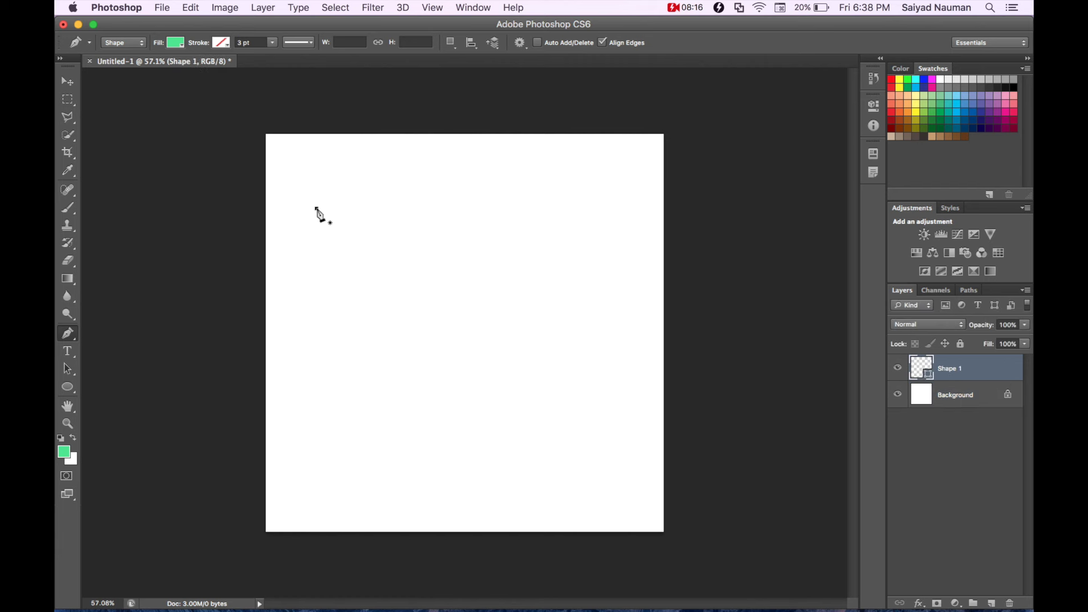
# - Draw Shape 1 as a green triangle-like form with a wavy curved top edge and finish the path
pyautogui.click(333, 372)
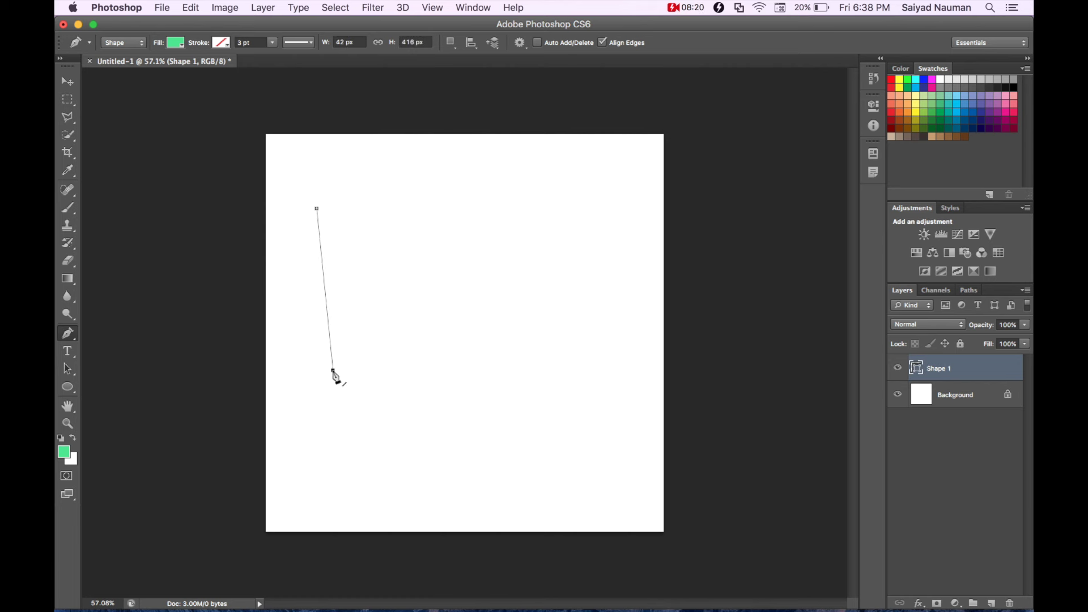
pyautogui.click(512, 257)
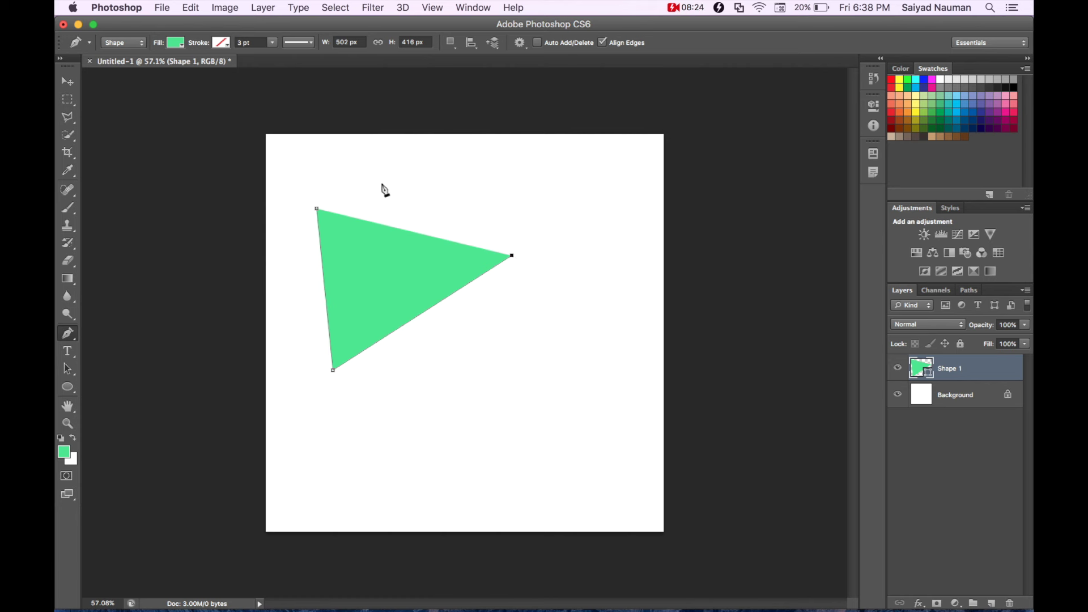
pyautogui.click(430, 168)
pyautogui.moveTo(430, 168)
pyautogui.mouseDown()
pyautogui.moveTo(354, 160)
pyautogui.moveTo(336, 183)
pyautogui.moveTo(539, 133)
pyautogui.mouseUp()
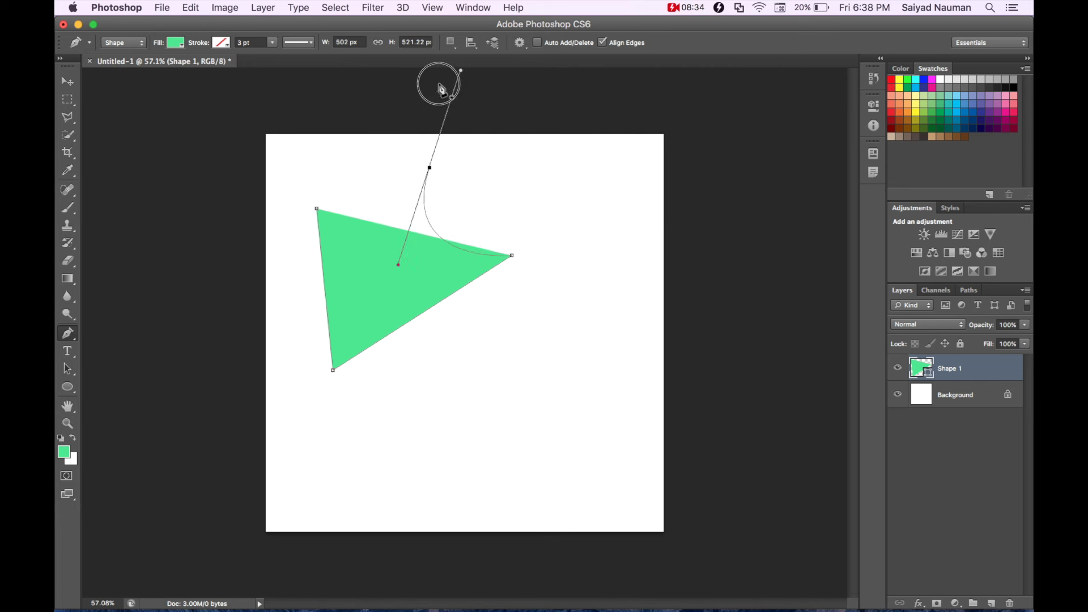
pyautogui.moveTo(539, 133); pyautogui.dragTo(349, 205)
pyautogui.click(316, 165)
pyautogui.press('Return')
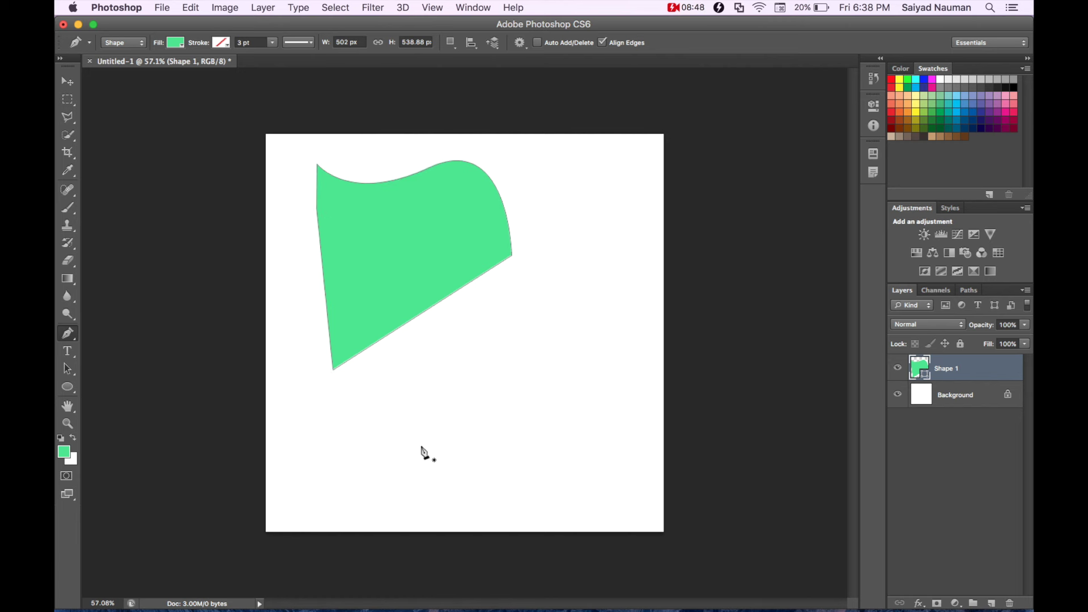
pyautogui.click(421, 446)
# - Draw Shape 2 as a curved leaf form with a thin tail, closing it at its start point
pyautogui.click(452, 321)
pyautogui.moveTo(452, 321); pyautogui.dragTo(540, 272)
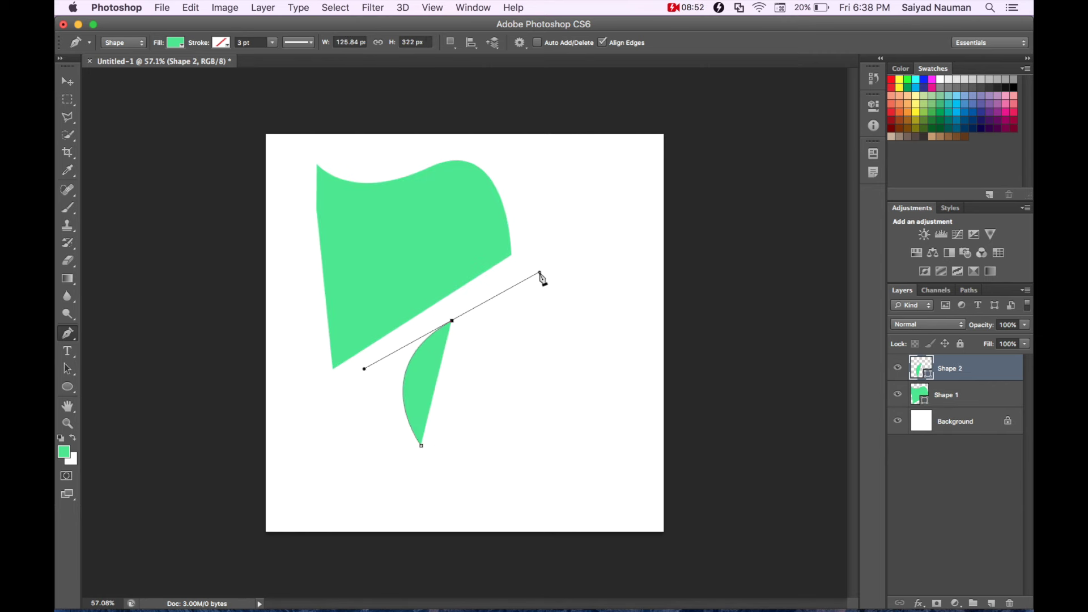
pyautogui.moveTo(489, 366); pyautogui.dragTo(537, 294)
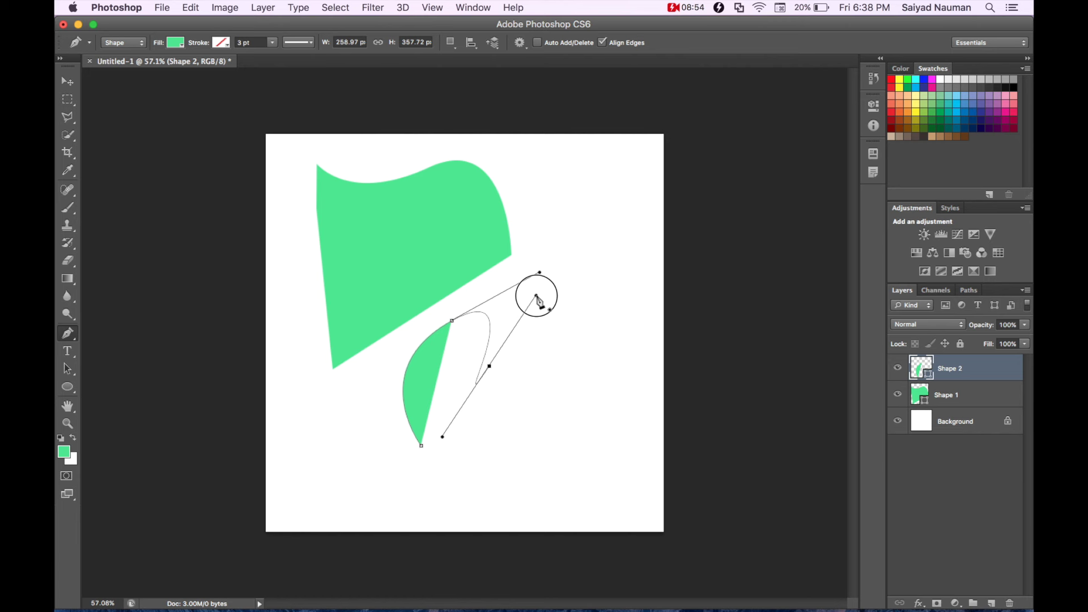
pyautogui.moveTo(579, 333); pyautogui.dragTo(572, 465)
pyautogui.click(477, 459)
pyautogui.moveTo(477, 459); pyautogui.dragTo(432, 418)
pyautogui.moveTo(418, 470); pyautogui.dragTo(503, 355)
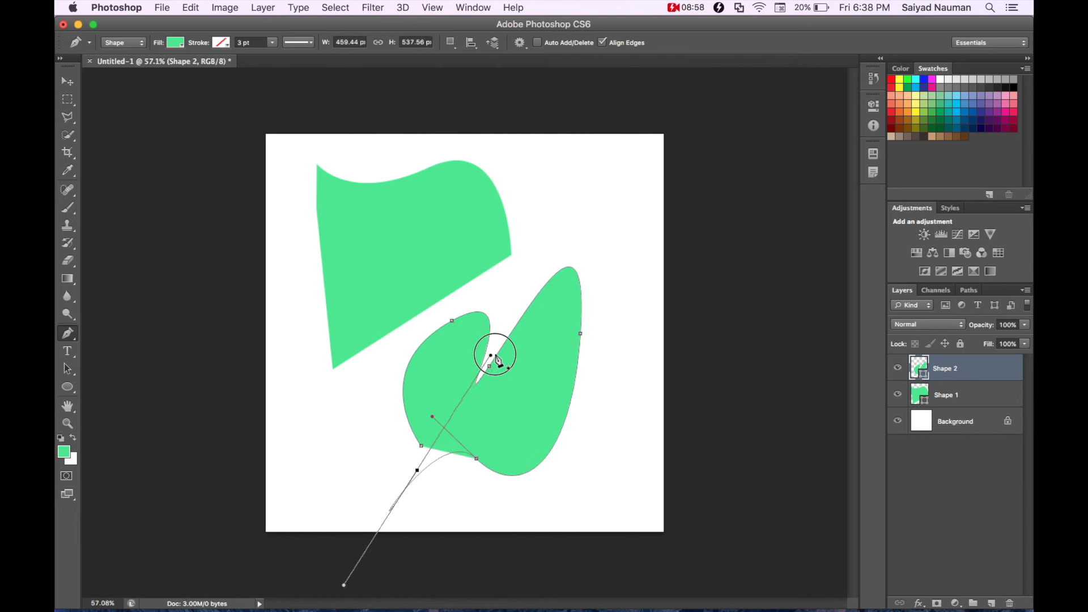
pyautogui.click(421, 445)
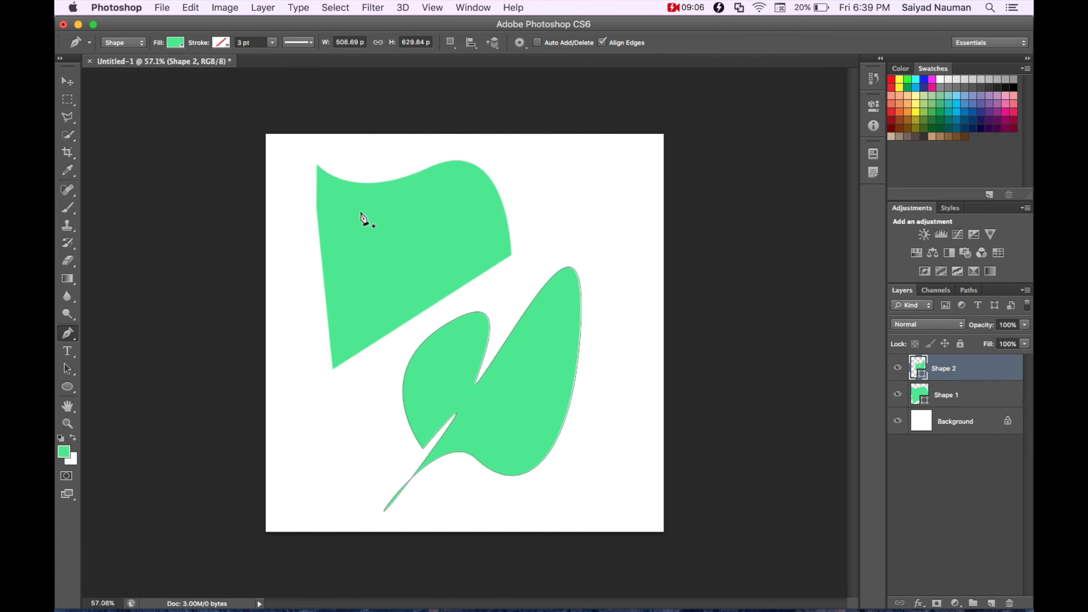
# - Give Shape 2 a hot pink fill and a black outline
pyautogui.click(177, 43)
pyautogui.click(150, 128)
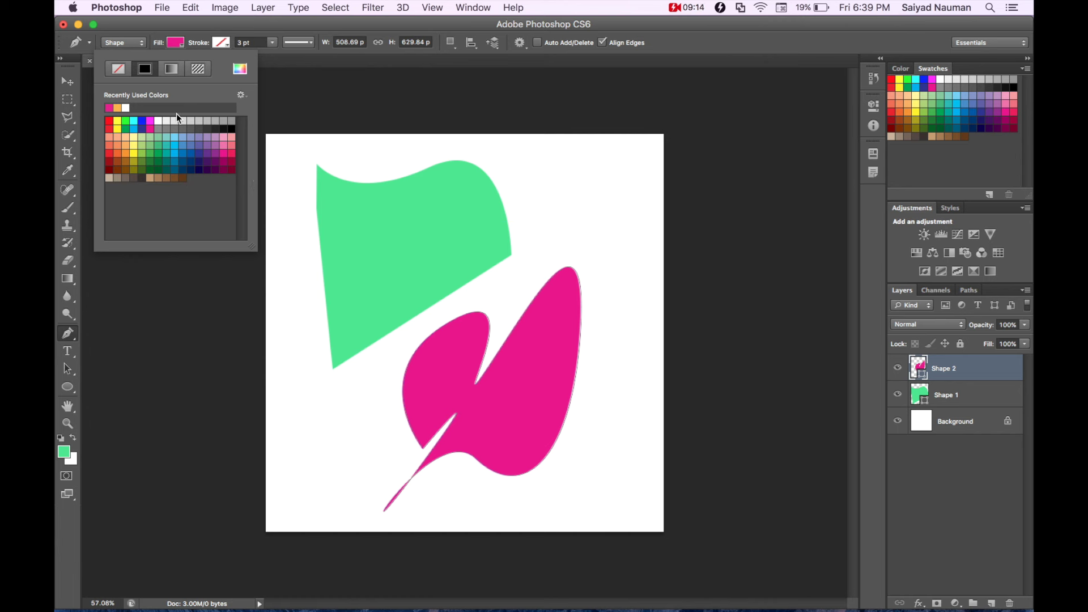
pyautogui.click(226, 43)
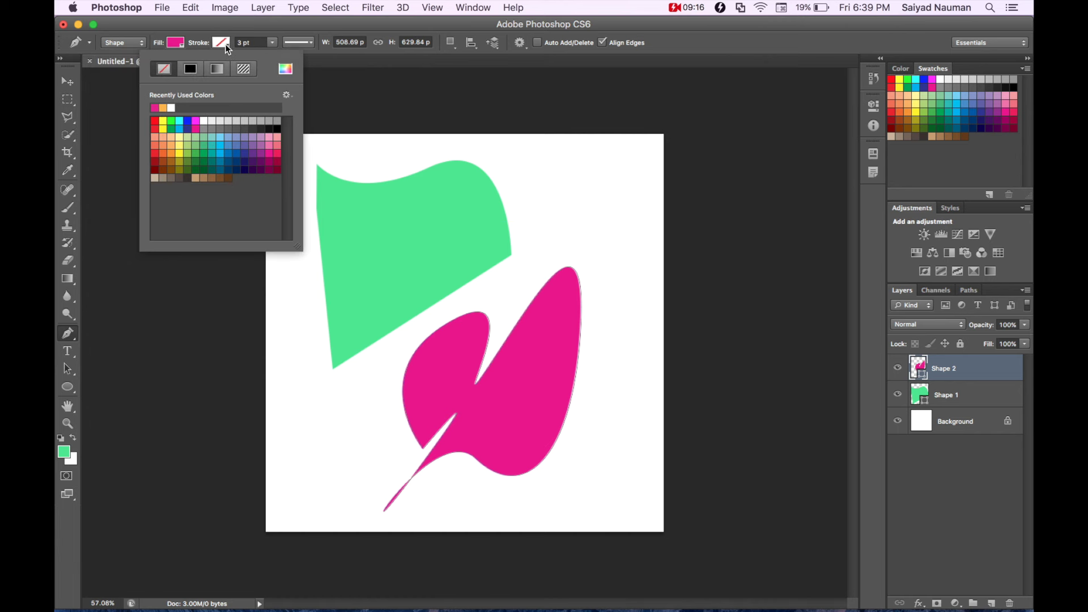
pyautogui.click(190, 69)
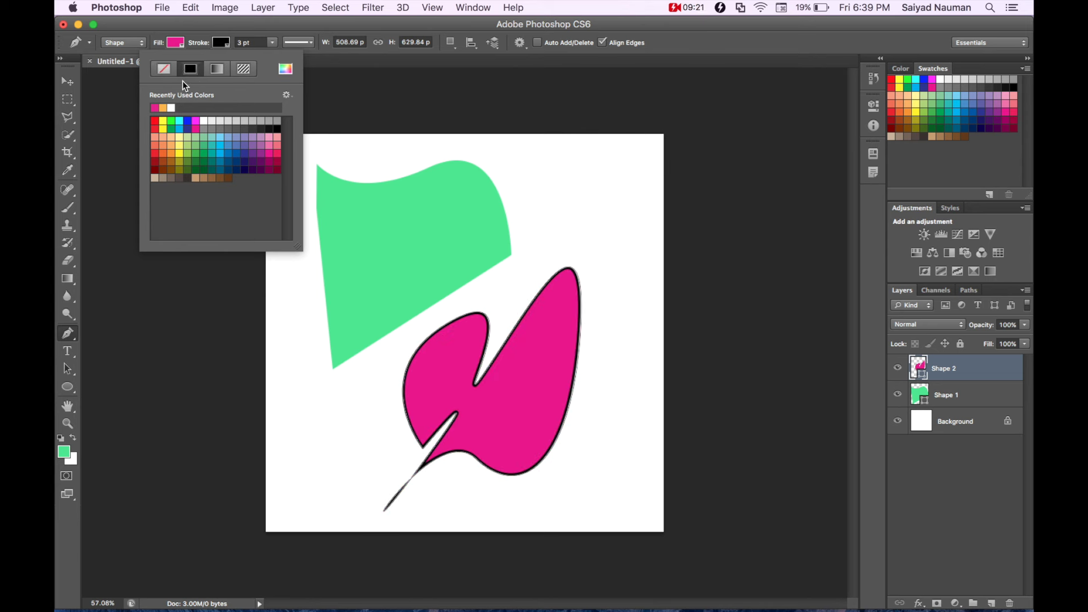
pyautogui.click(173, 49)
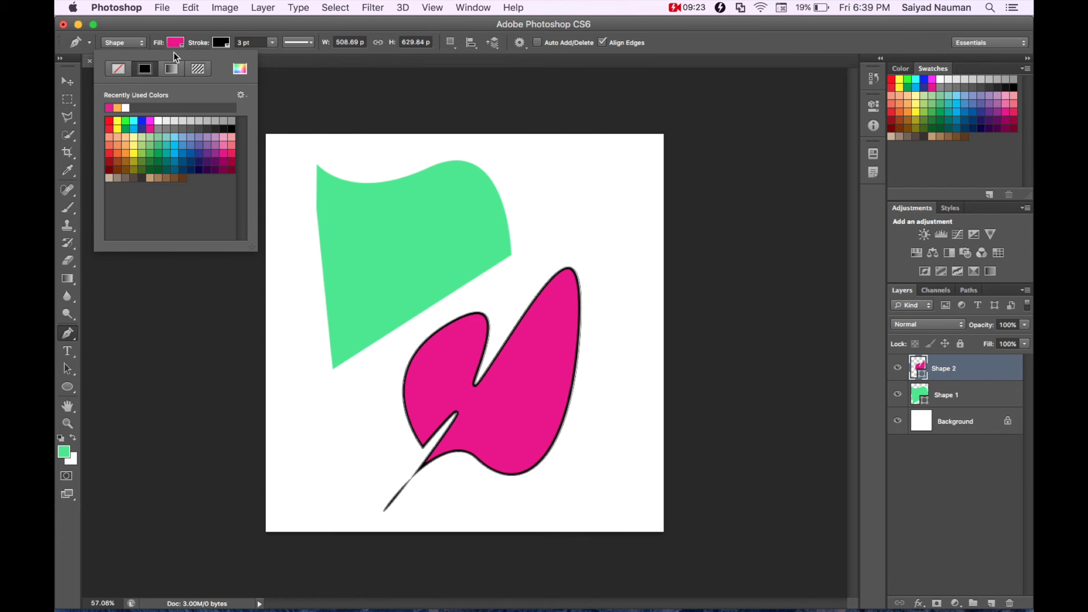
# - Replace Shape 2's black outline with violet, keeping the pink fill after briefly removing it
pyautogui.click(220, 42)
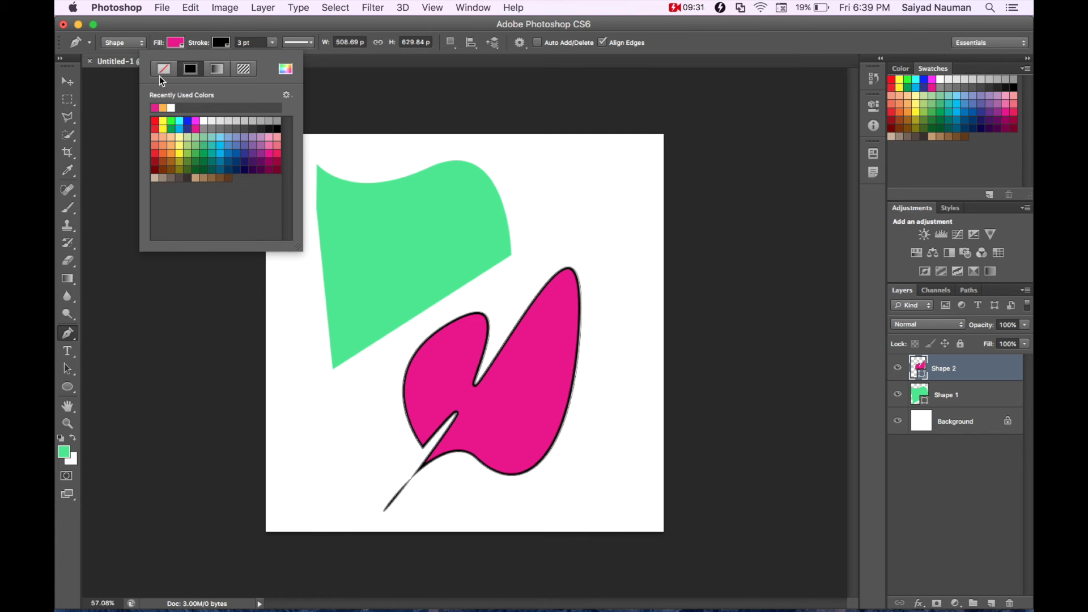
pyautogui.click(164, 69)
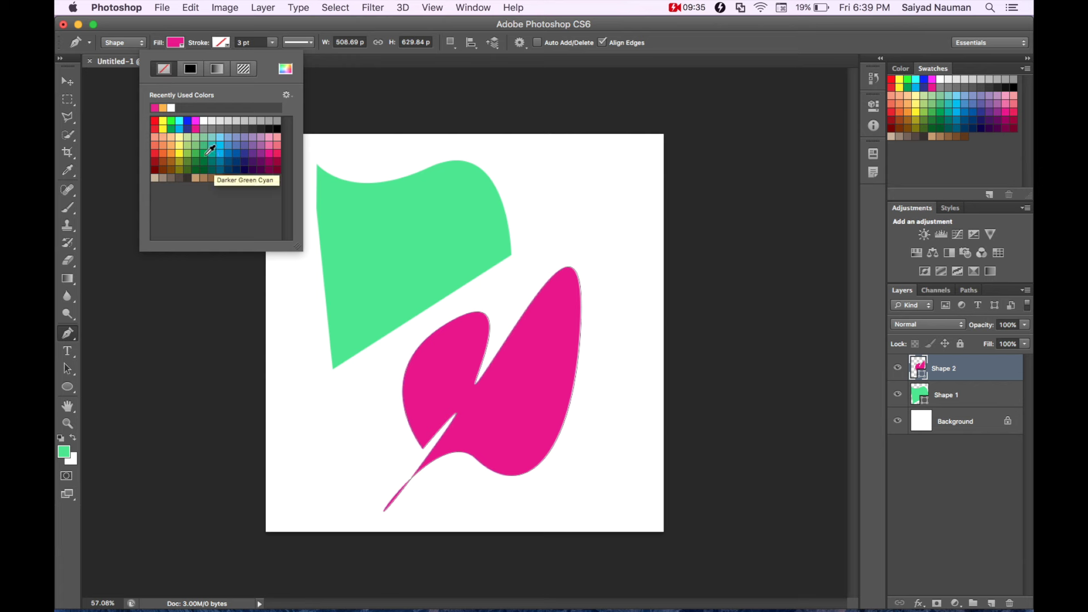
pyautogui.click(254, 146)
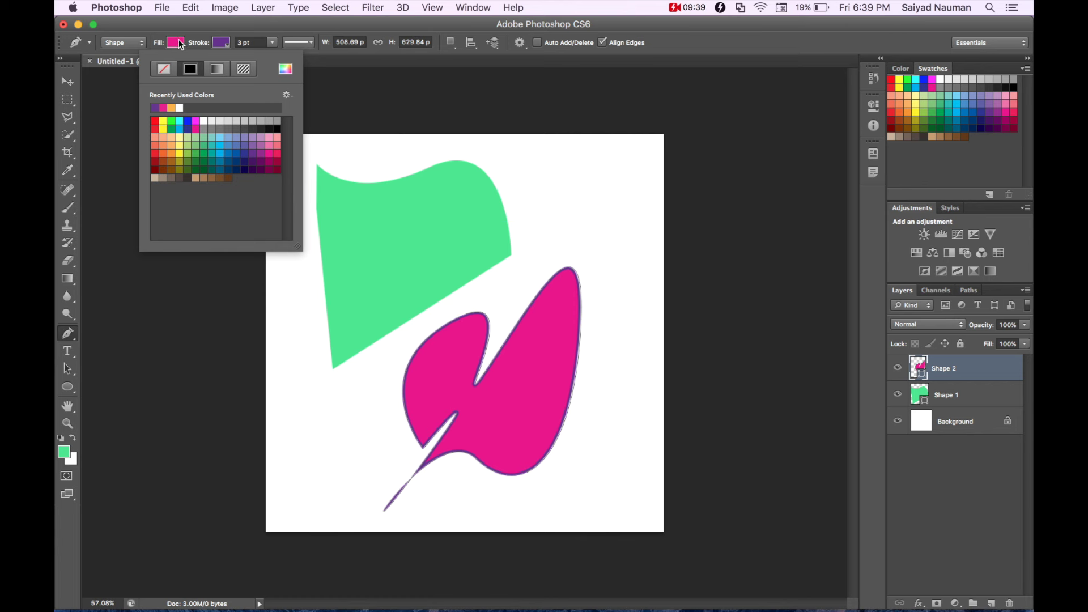
pyautogui.click(180, 45)
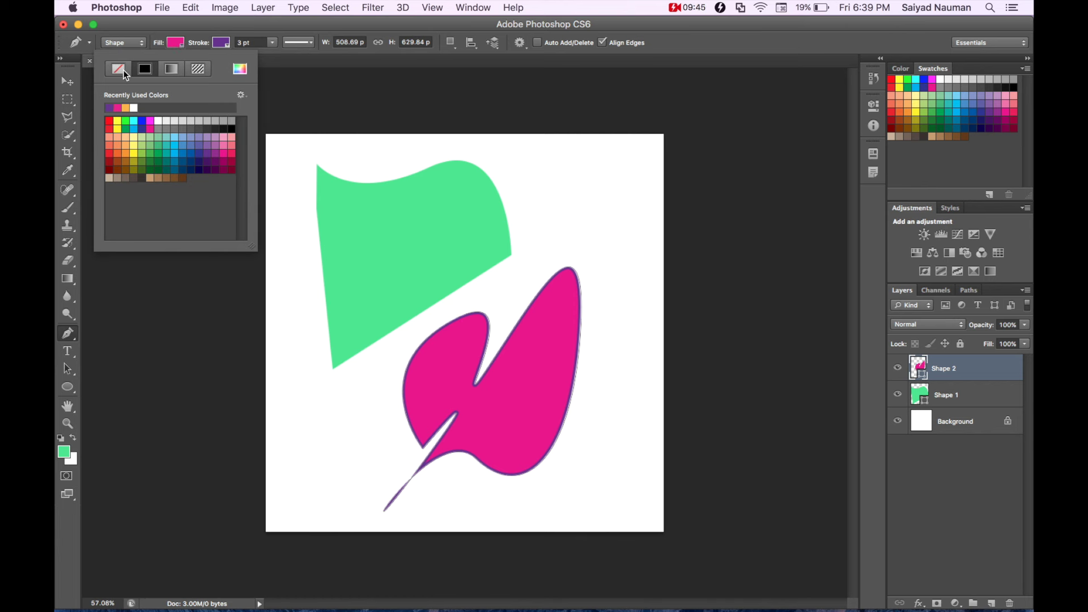
pyautogui.click(123, 70)
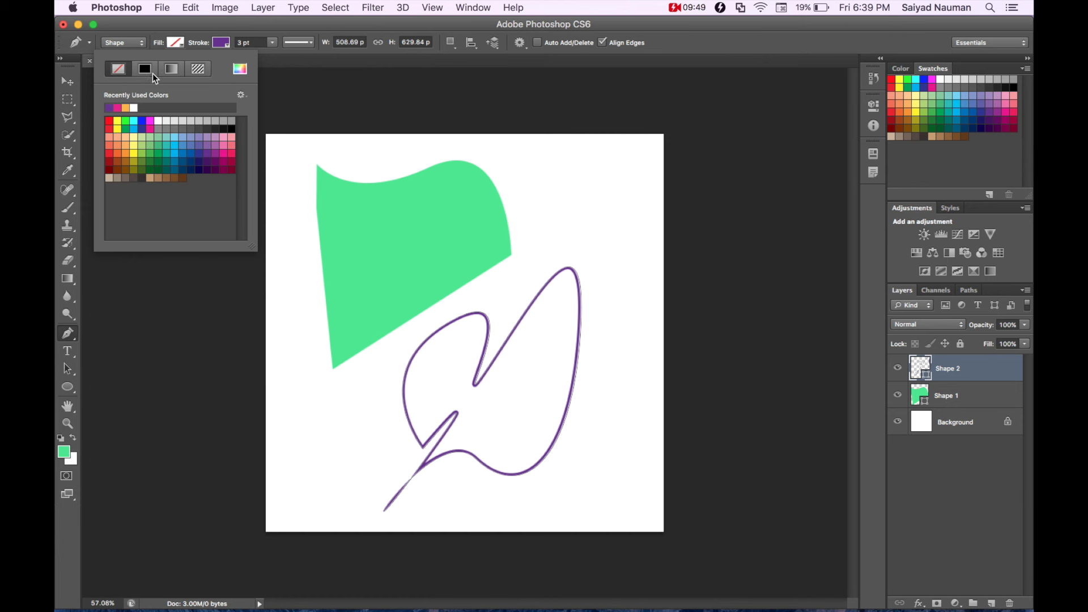
pyautogui.hotkey('ctrl', 'z')
pyautogui.click(205, 32)
pyautogui.click(272, 43)
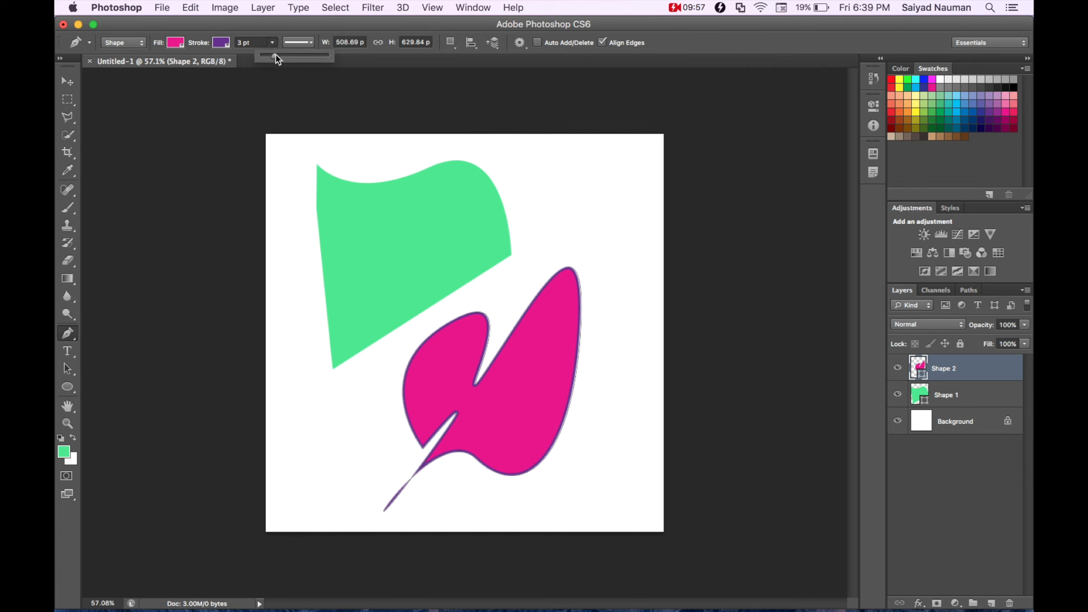
# - Set Shape 2's violet outline to 1.98 pt width with a dashed line style
pyautogui.moveTo(277, 54)
pyautogui.mouseDown()
pyautogui.moveTo(299, 55)
pyautogui.moveTo(270, 57)
pyautogui.moveTo(284, 57)
pyautogui.mouseUp()
pyautogui.moveTo(284, 56); pyautogui.dragTo(273, 57)
pyautogui.click(292, 43)
pyautogui.click(326, 111)
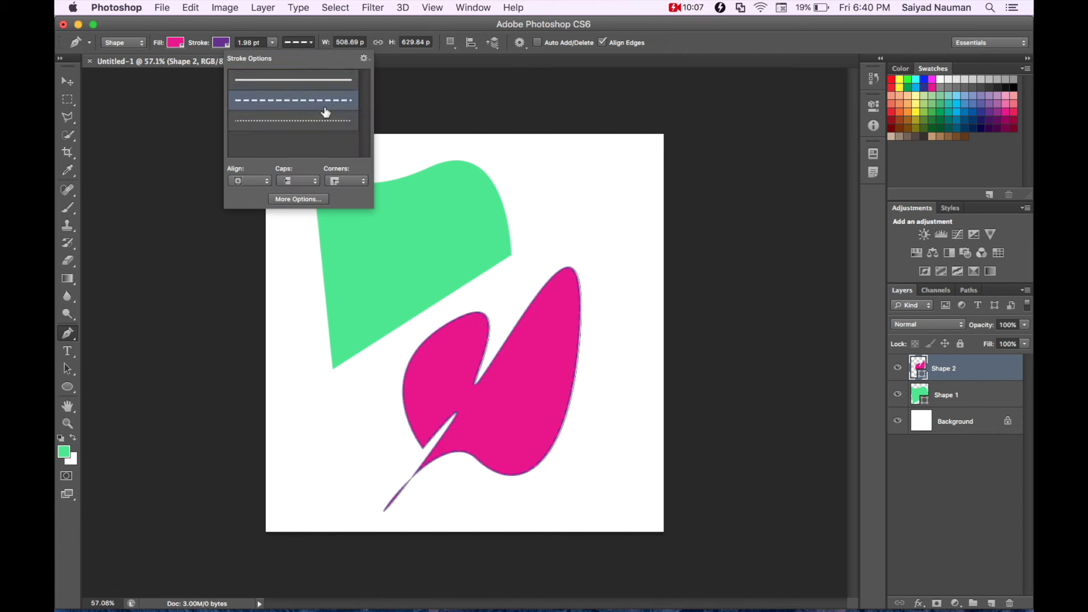
pyautogui.click(326, 121)
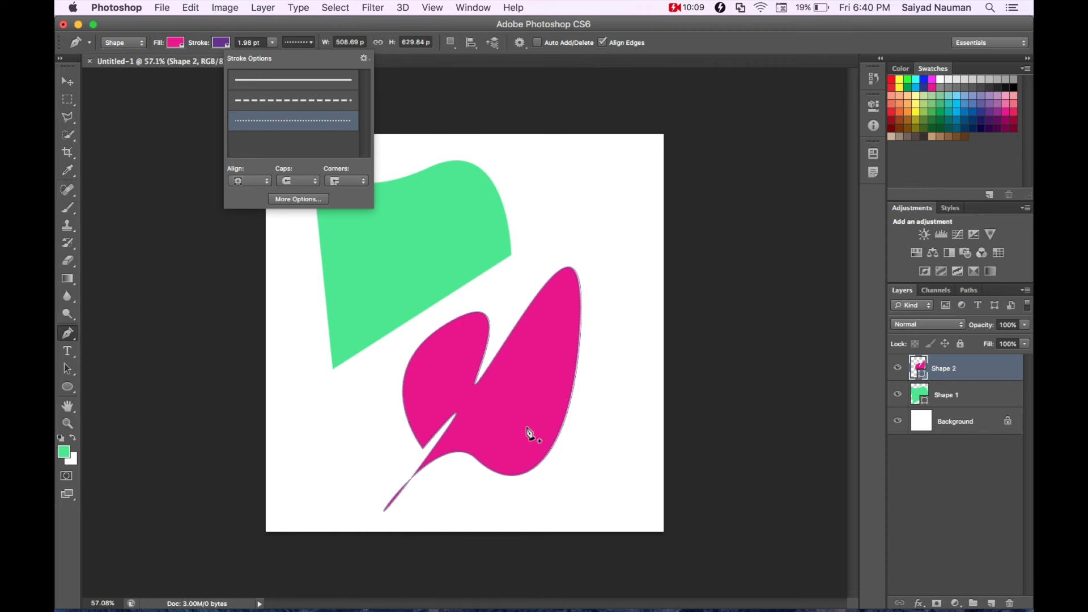
pyautogui.scroll(5, 520, 430)
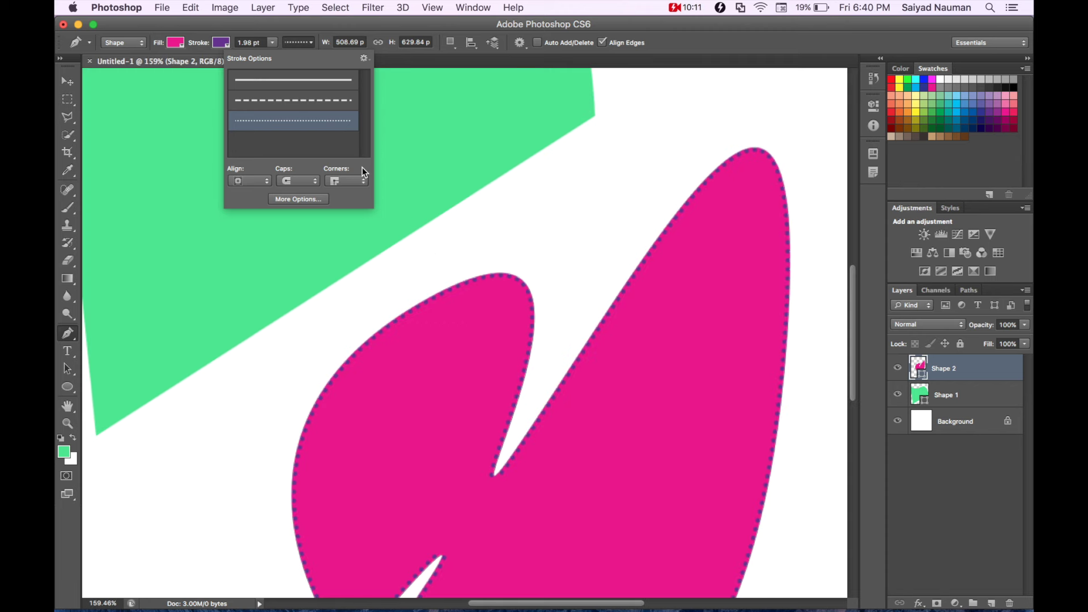
pyautogui.click(321, 88)
pyautogui.click(322, 105)
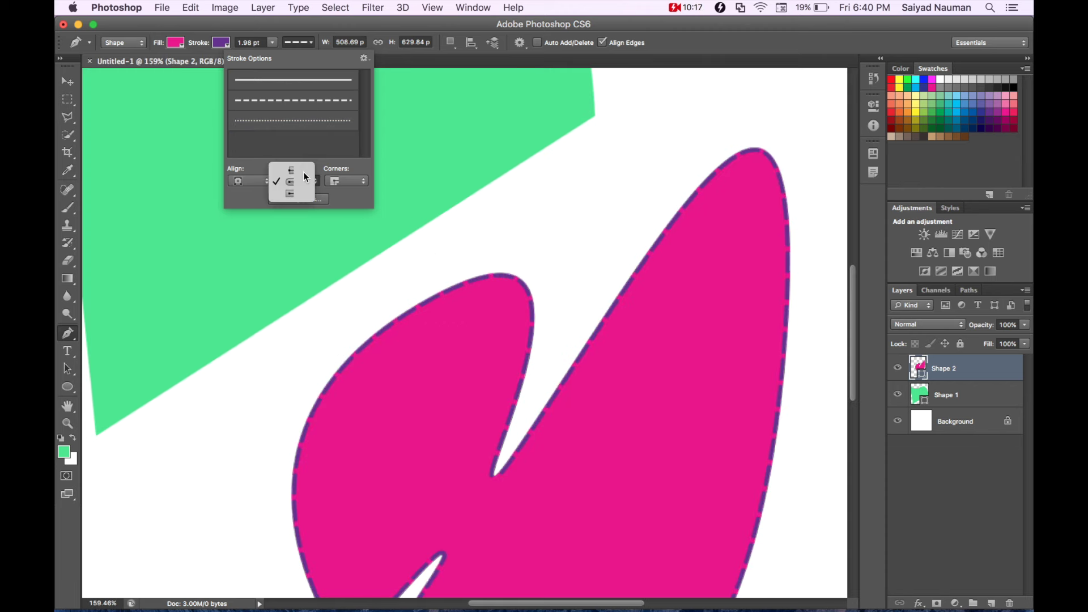
pyautogui.scroll(-3, 420, 187)
pyautogui.scroll(-2, 420, 187)
pyautogui.scroll(-3, 420, 187)
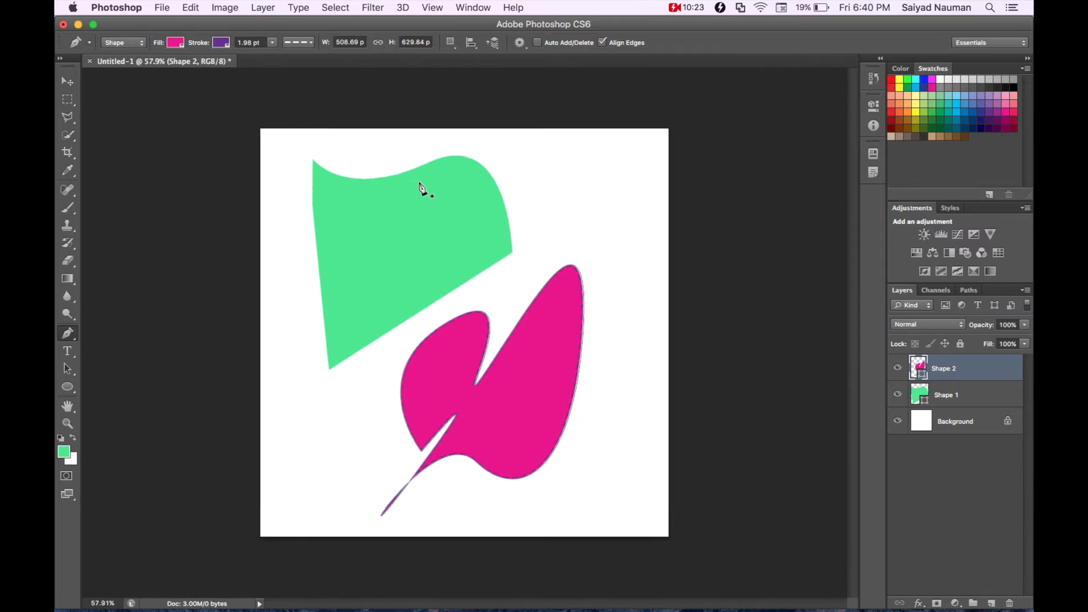
pyautogui.scroll(-2, 420, 187)
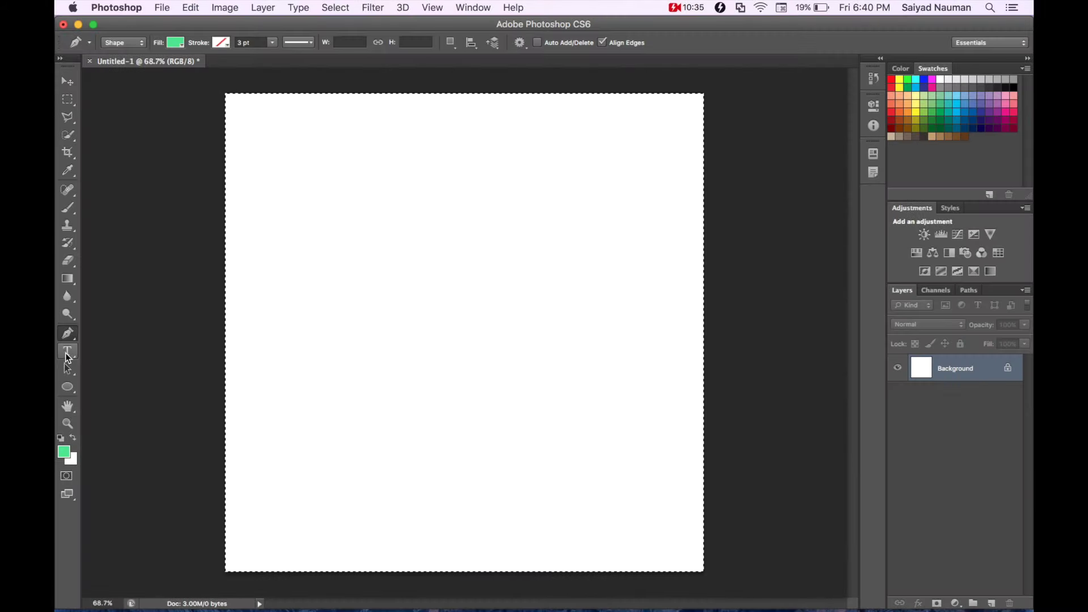
# - Add a black 60 pt Myriad Pro text layer reading 'Techncal World' to the canvas
pyautogui.click(66, 354)
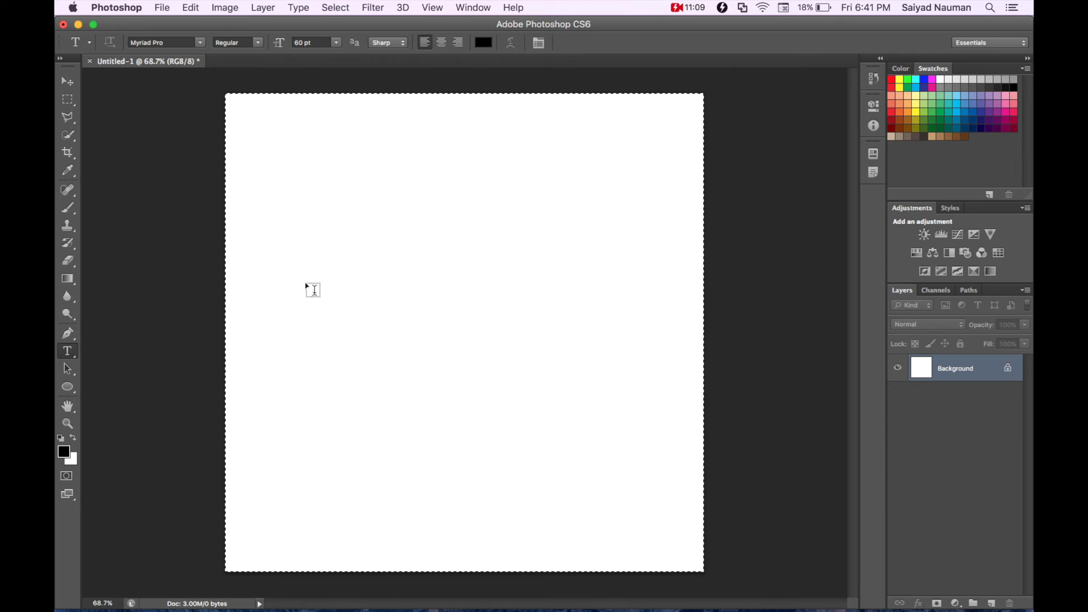
pyautogui.click(249, 287)
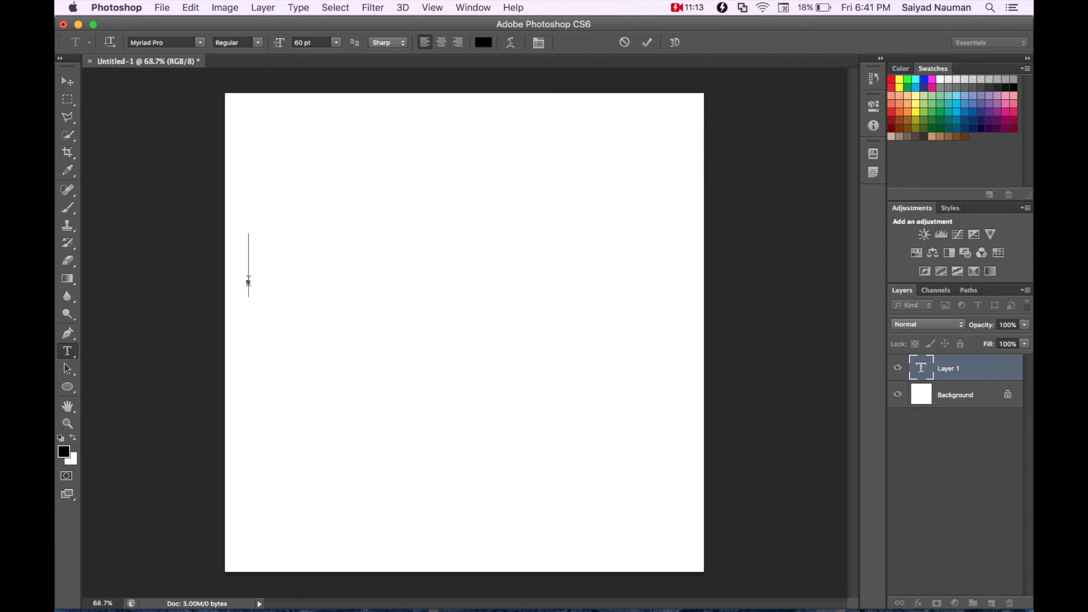
pyautogui.write('Te')
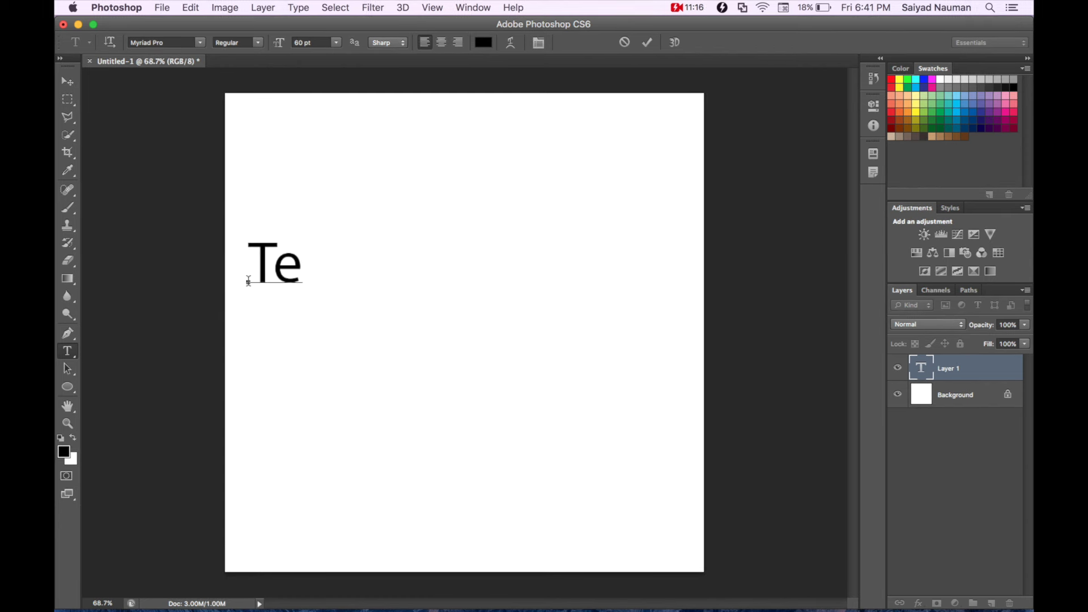
pyautogui.write('chncal World')
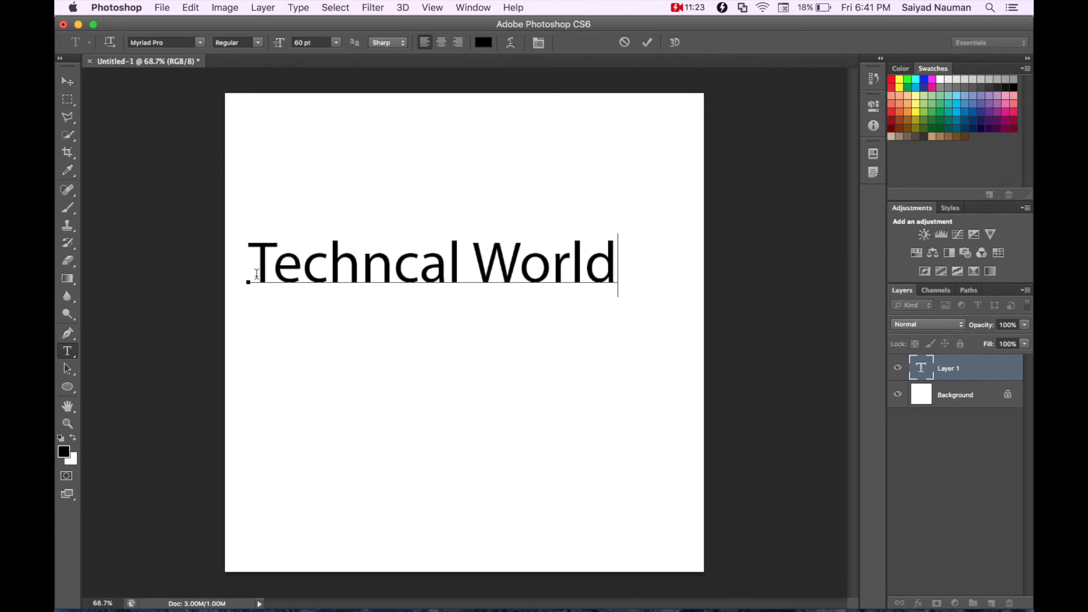
pyautogui.click(647, 42)
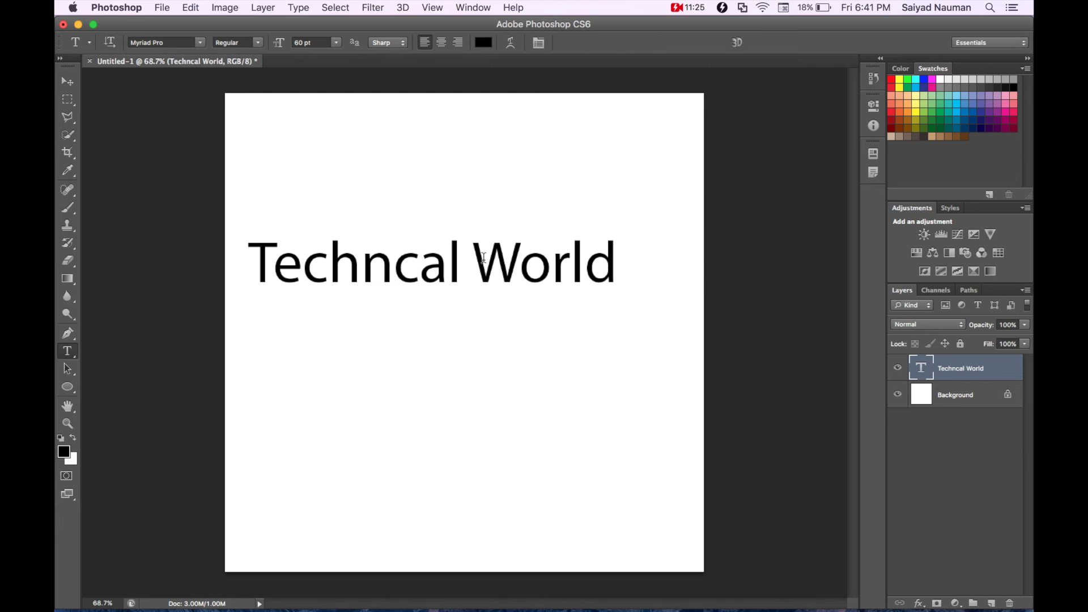
# - Drag the Techncal World text down and right toward the canvas centre
pyautogui.press('v')
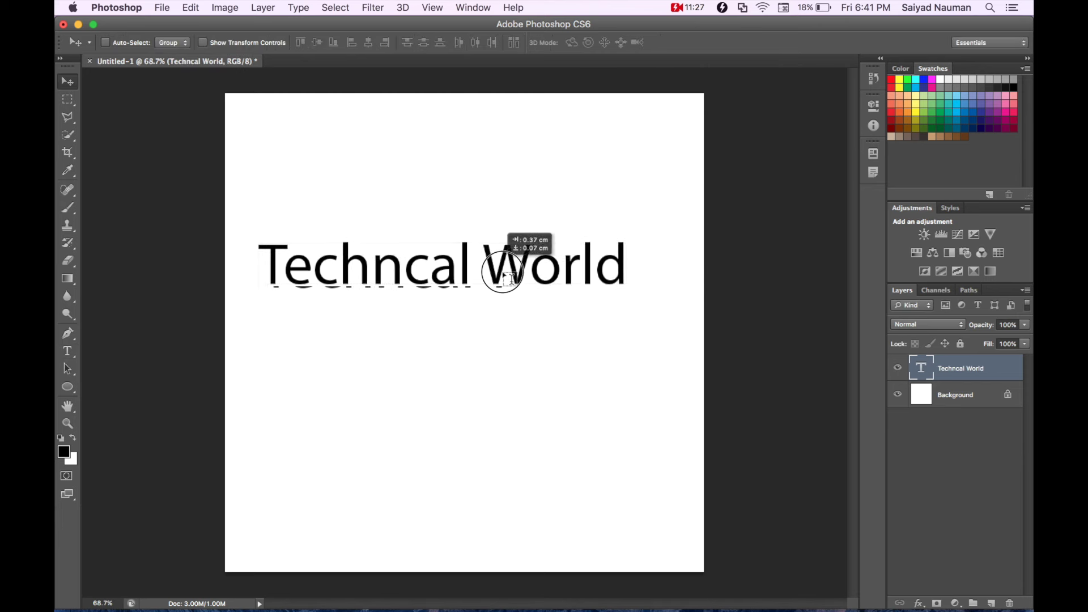
pyautogui.moveTo(489, 270); pyautogui.dragTo(535, 308)
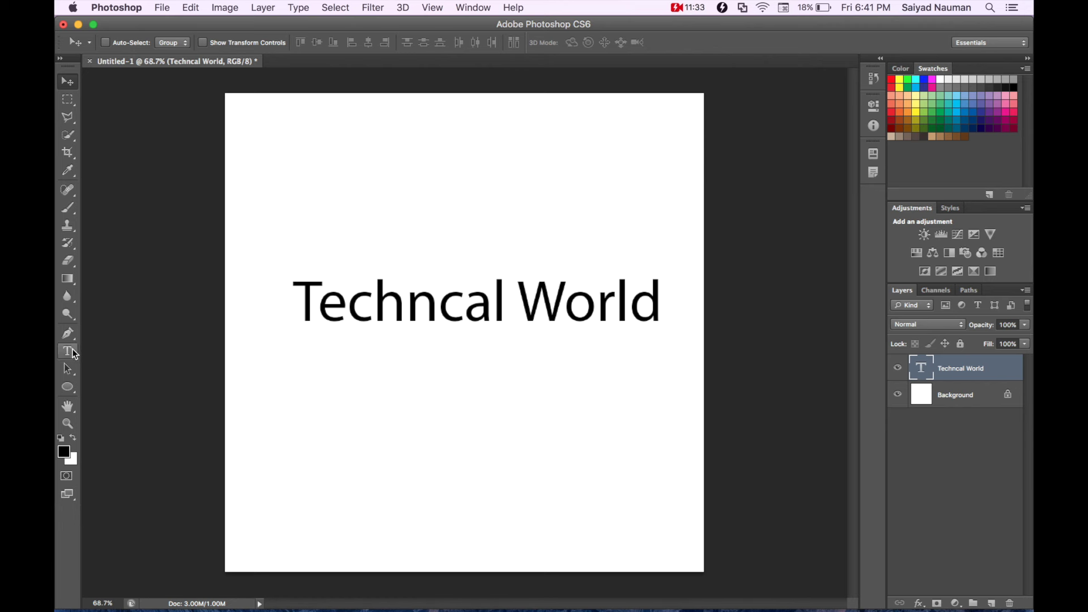
pyautogui.click(73, 352)
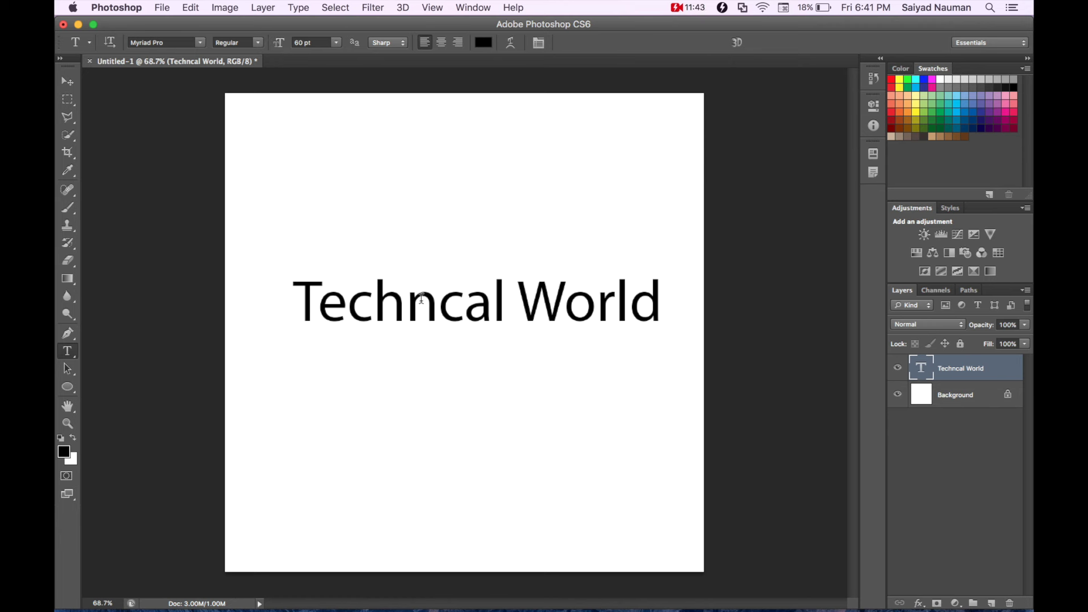
# - Change the text's font to Sinhala MN after trying Noteworthy and Rosewood Std
pyautogui.doubleClick(421, 298)
pyautogui.click(420, 300)
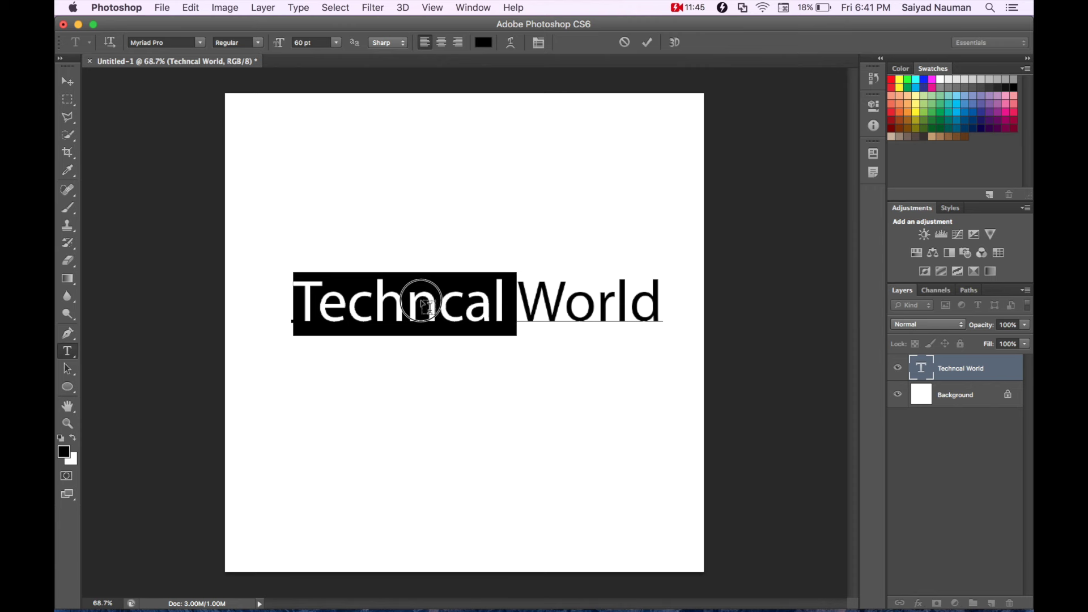
pyautogui.doubleClick(420, 299)
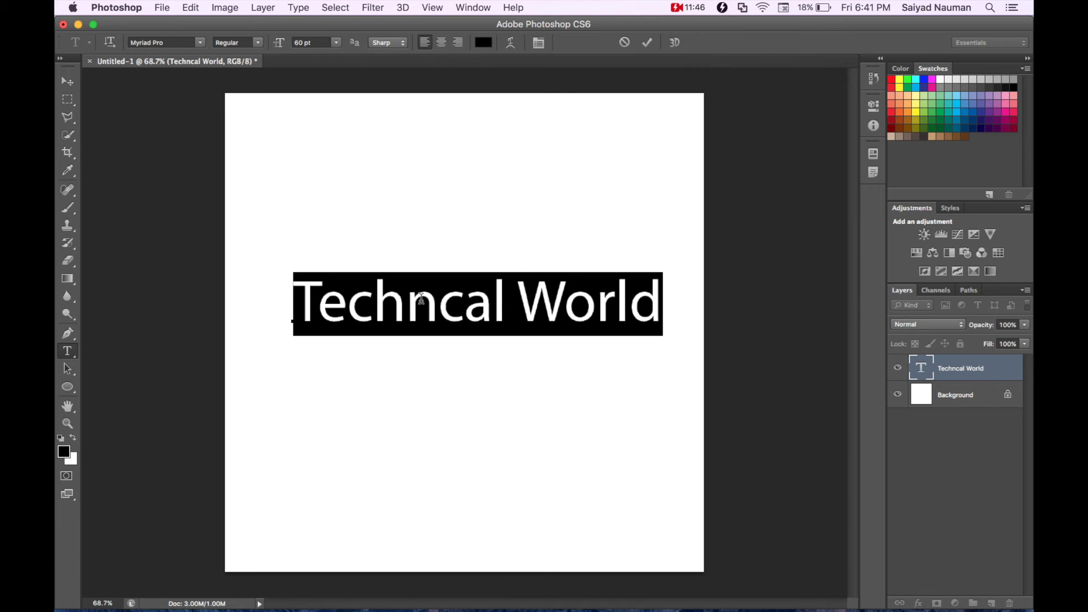
pyautogui.click(198, 42)
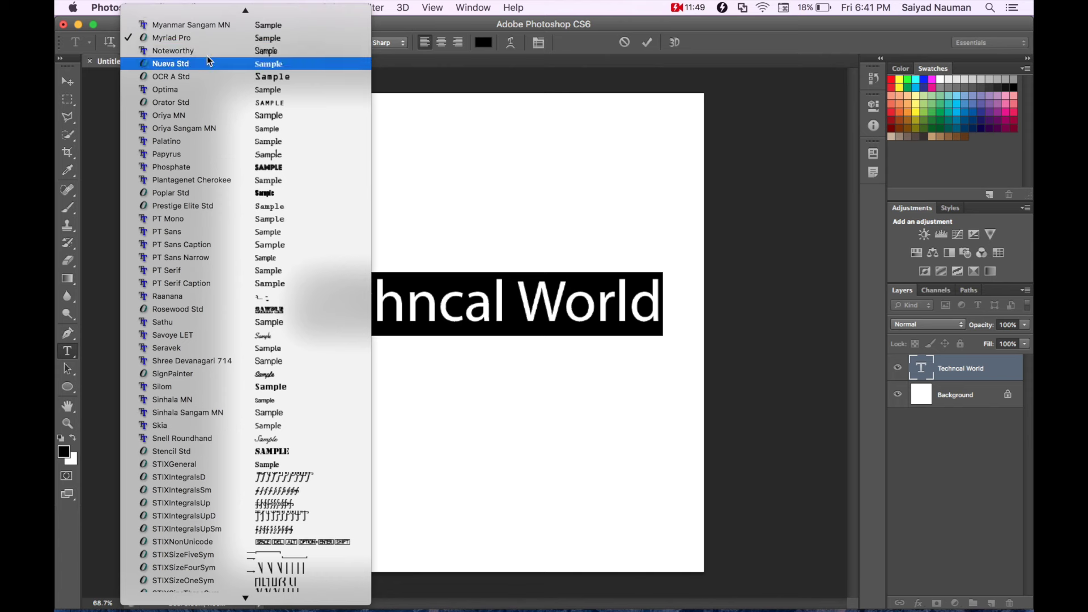
pyautogui.click(207, 56)
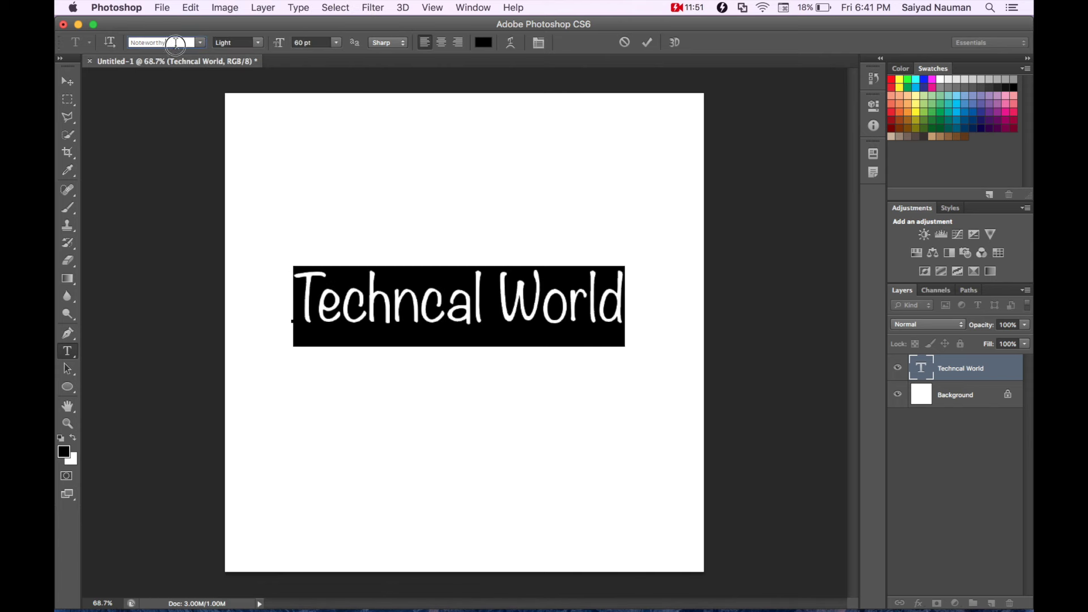
pyautogui.click(201, 43)
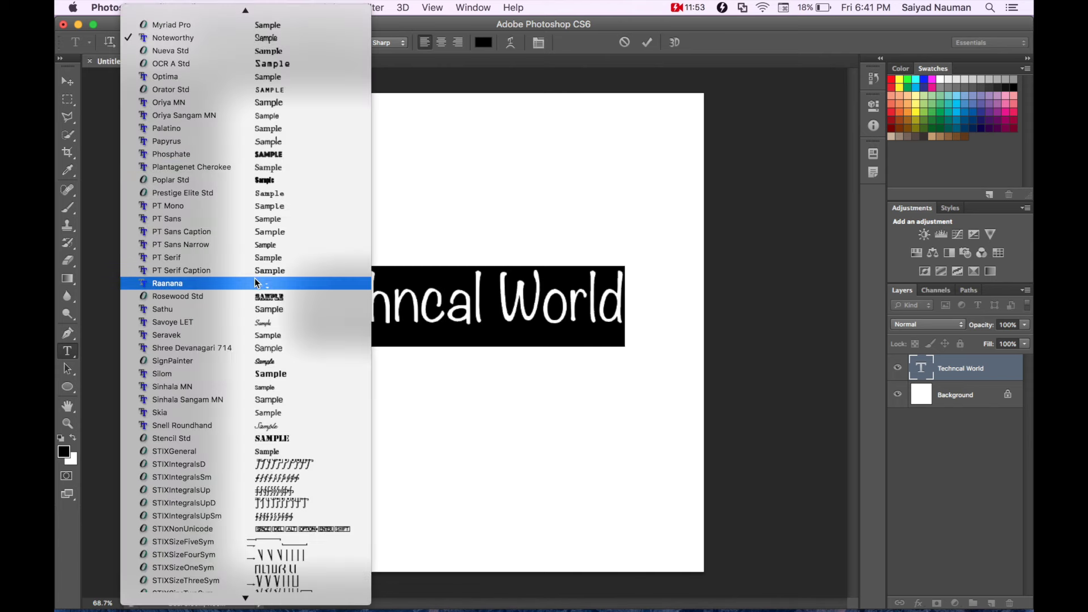
pyautogui.click(226, 296)
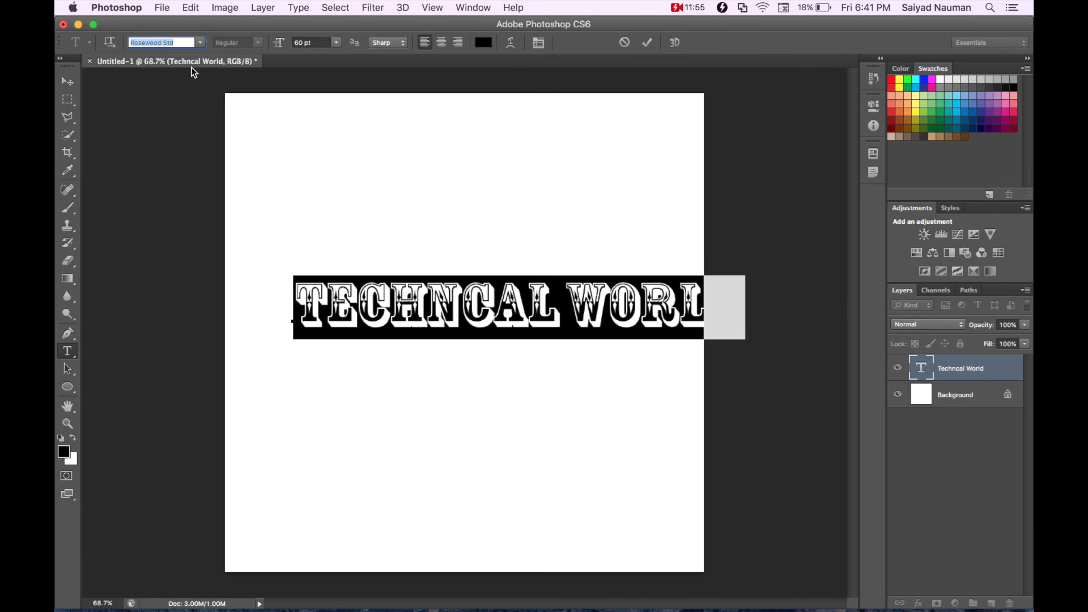
pyautogui.click(202, 44)
pyautogui.click(217, 130)
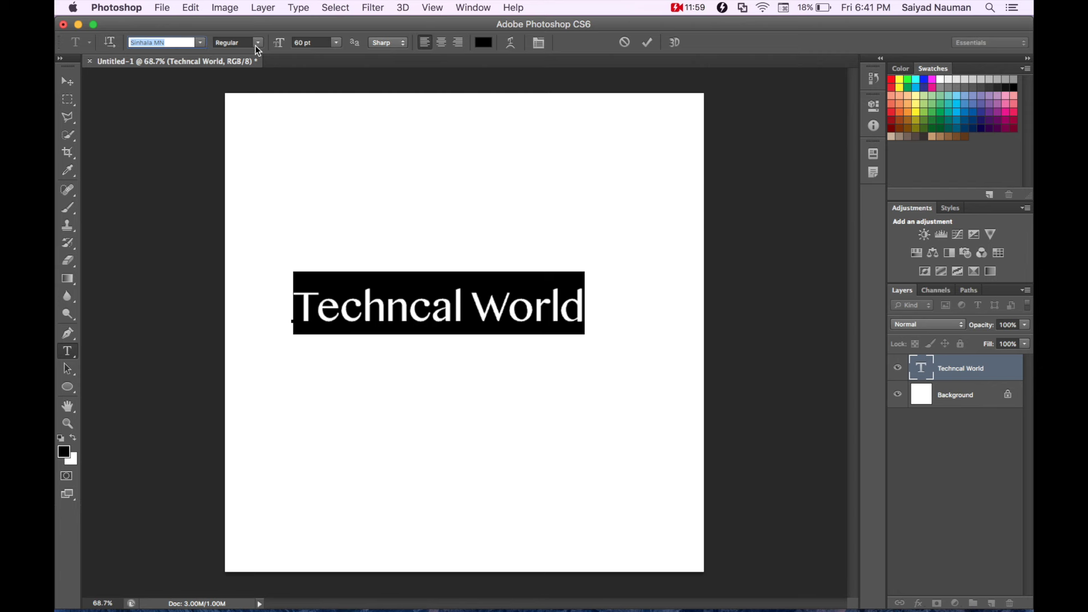
# - Set the font style to Regular and nudge the size up to 61 pt
pyautogui.click(258, 44)
pyautogui.click(270, 52)
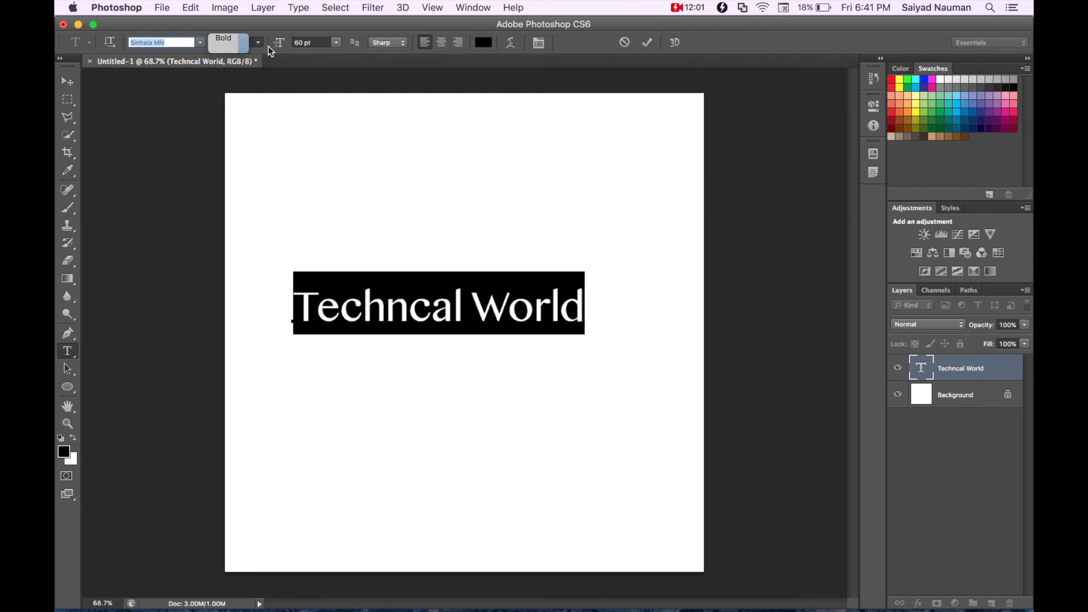
pyautogui.click(260, 44)
pyautogui.click(260, 37)
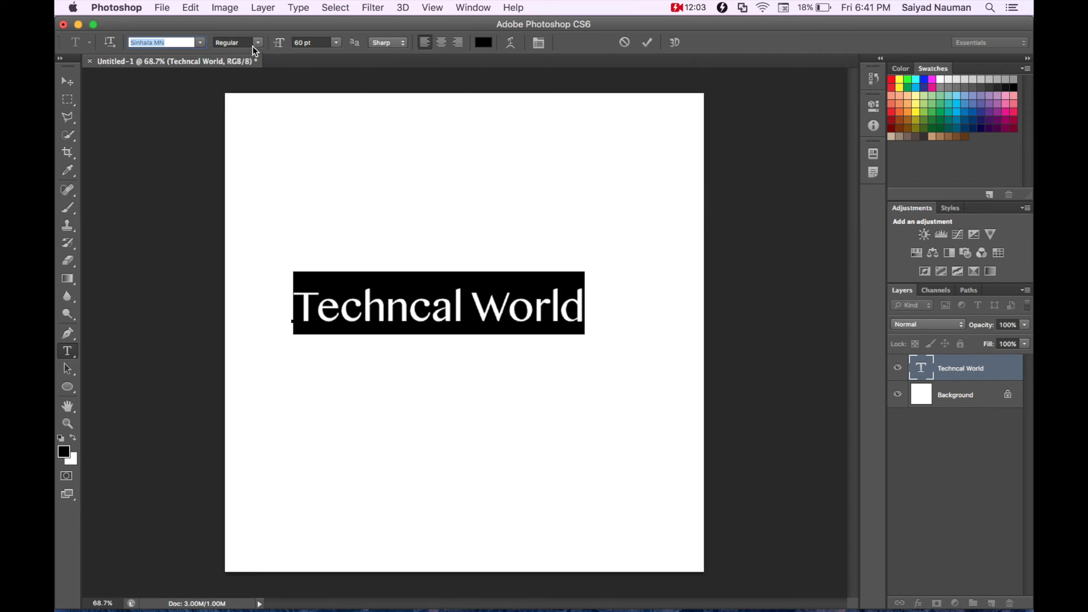
pyautogui.moveTo(278, 44)
pyautogui.mouseDown()
pyautogui.moveTo(309, 47)
pyautogui.moveTo(283, 51)
pyautogui.mouseUp()
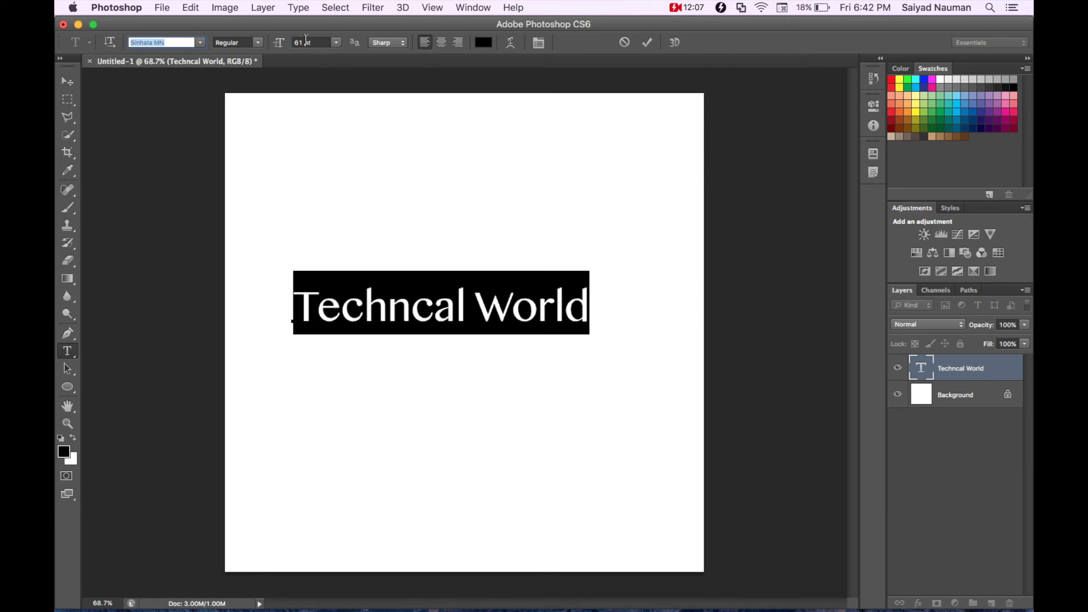
pyautogui.click(337, 43)
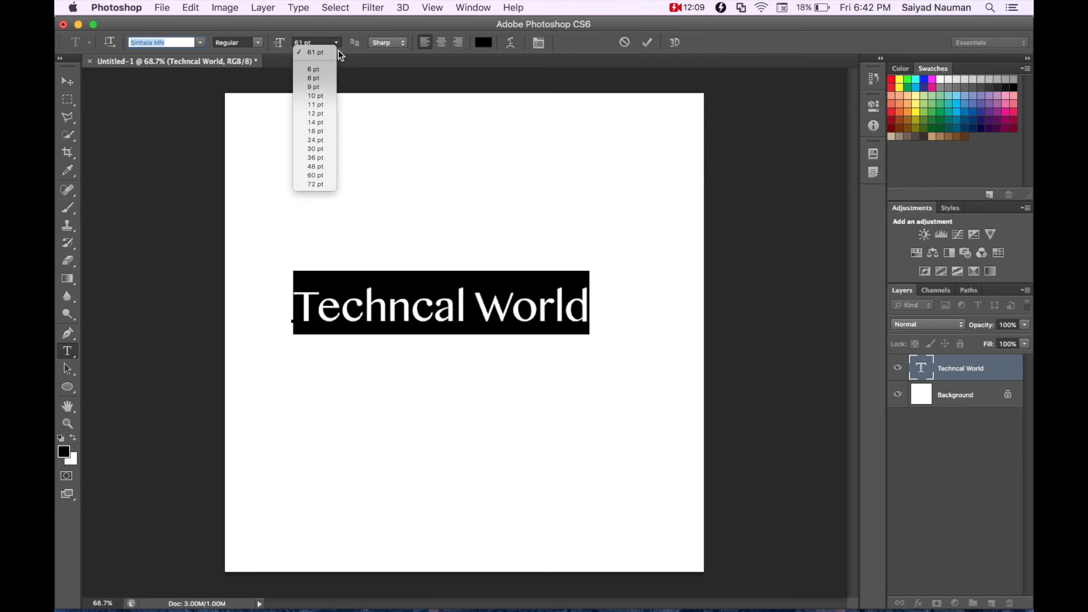
# - Set the text to 72 pt and apply an Arc warp to it
pyautogui.click(328, 184)
pyautogui.click(511, 43)
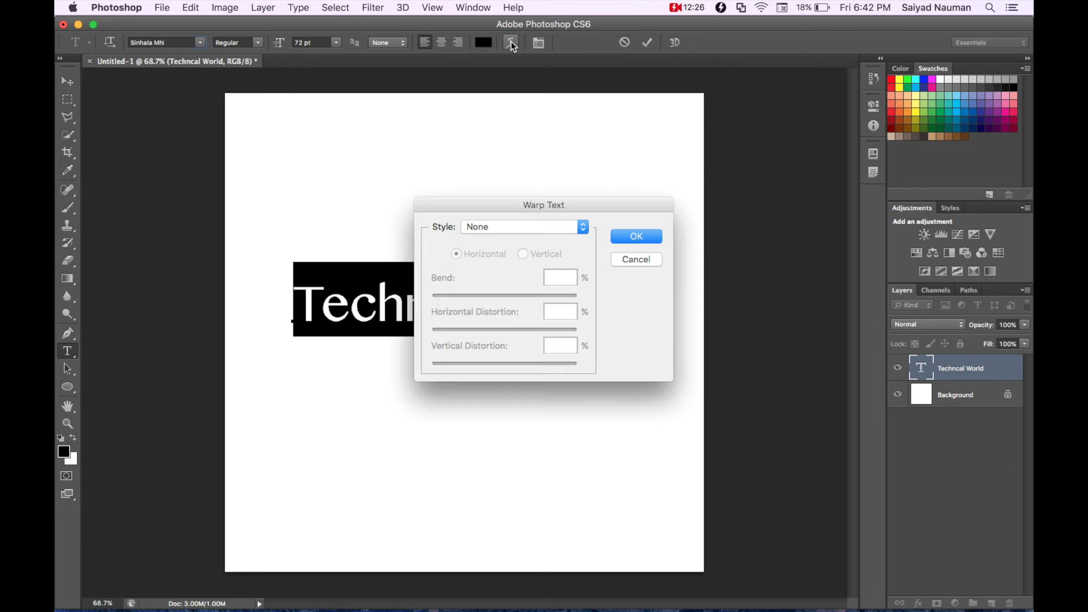
pyautogui.click(496, 227)
pyautogui.click(501, 252)
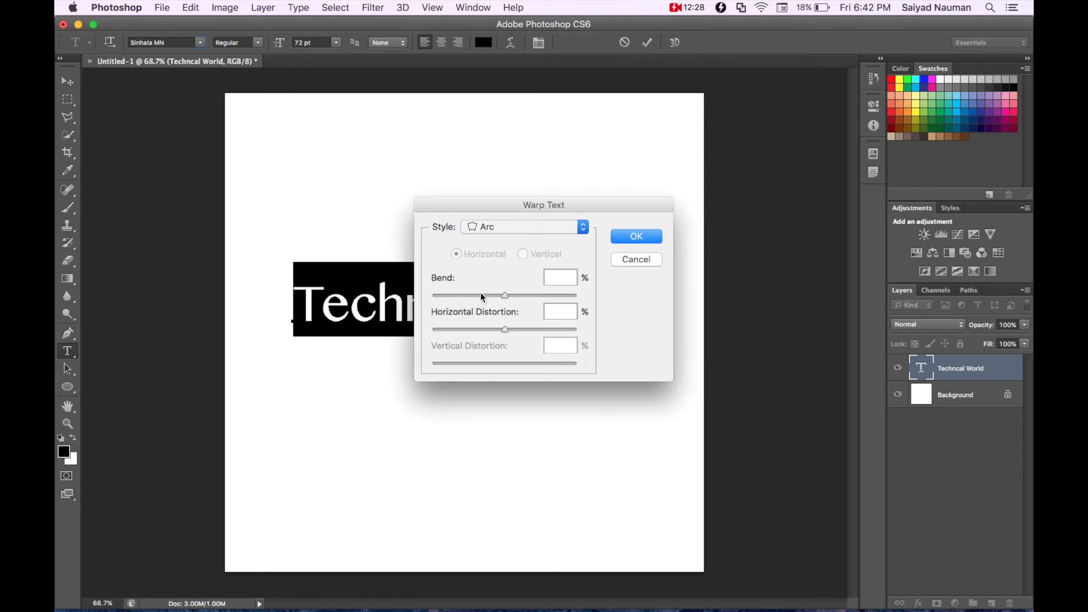
pyautogui.click(634, 236)
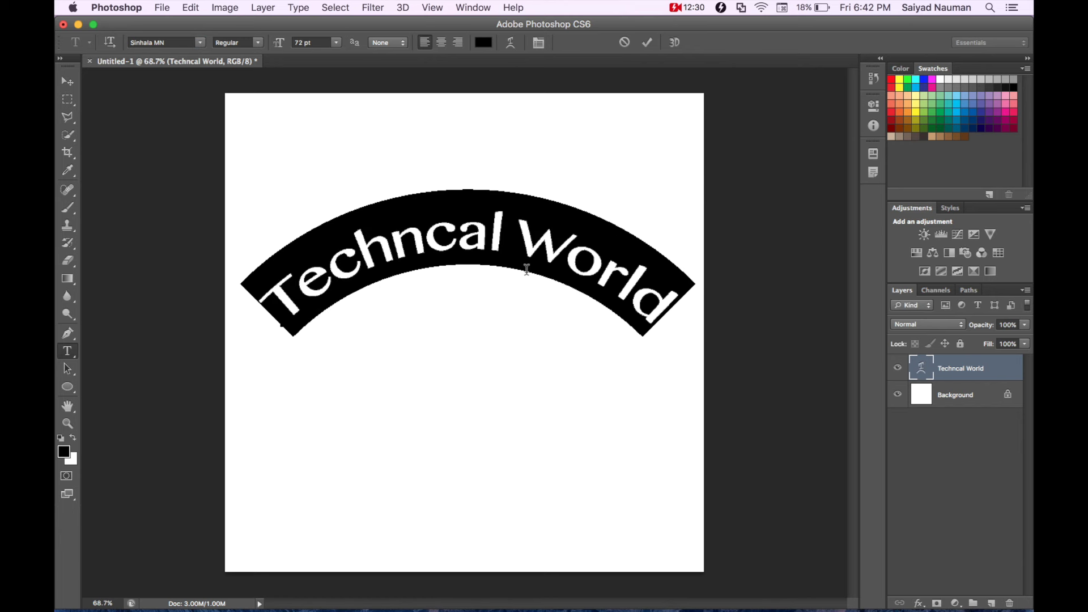
# - Reconfirm the Arc warp, then discard all edits so the text returns to flat 60 pt Myriad Pro
pyautogui.click(513, 39)
pyautogui.click(545, 227)
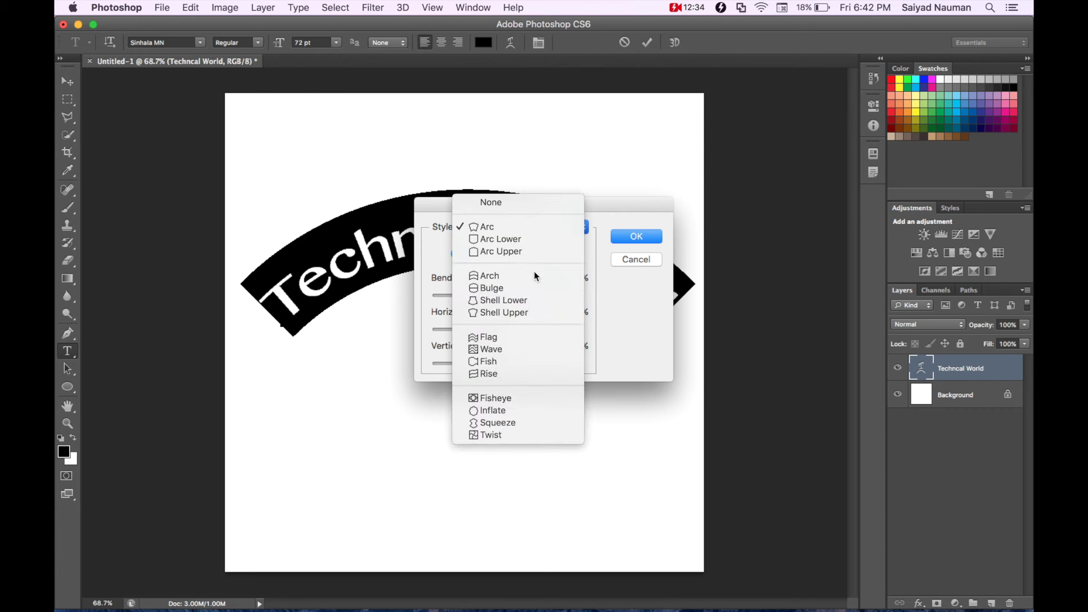
pyautogui.click(611, 294)
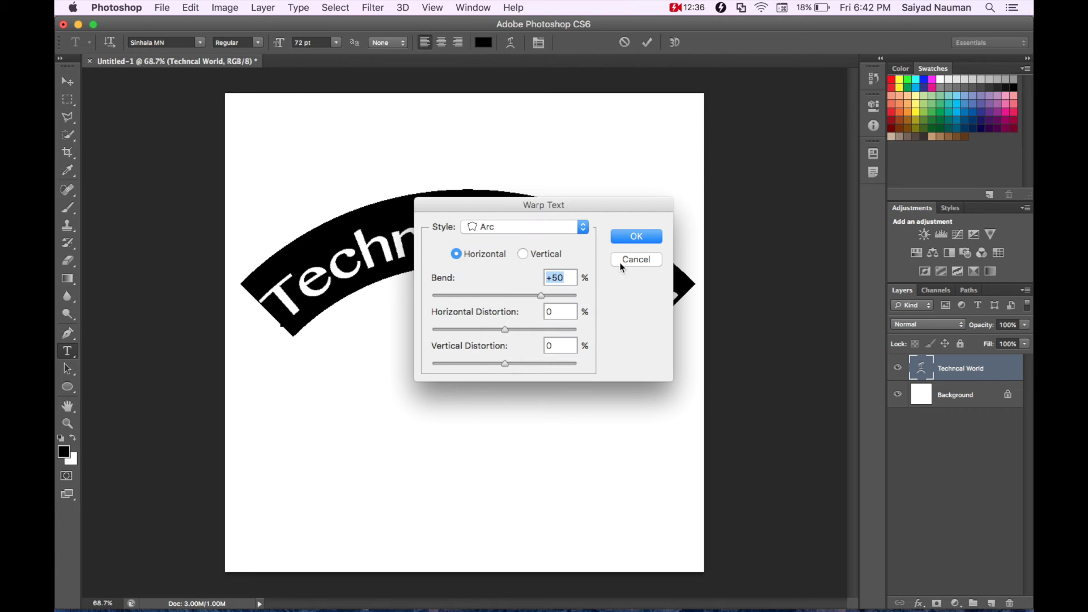
pyautogui.click(620, 259)
pyautogui.click(626, 51)
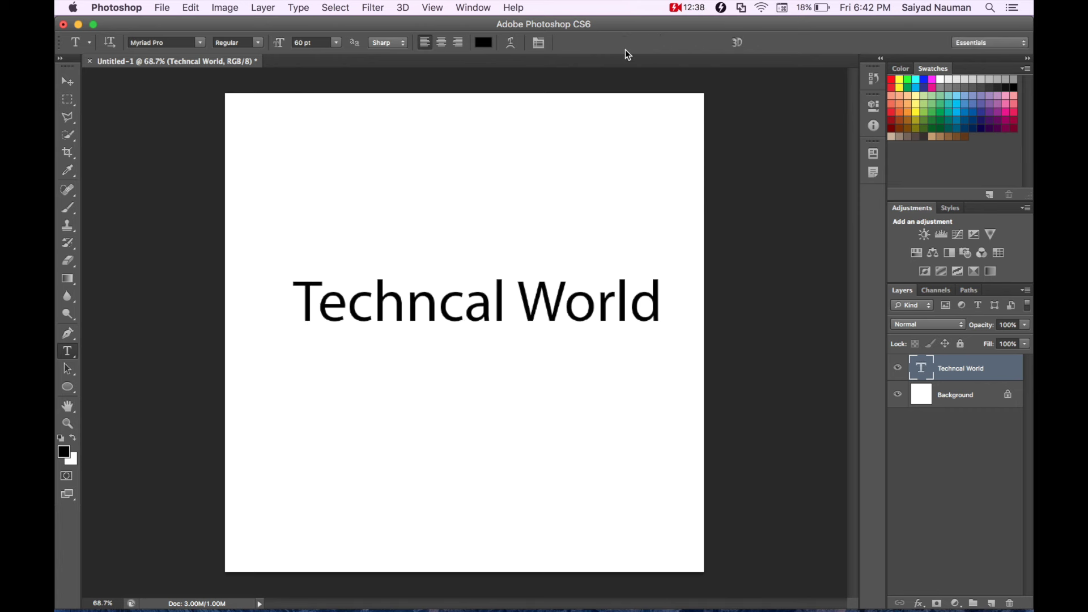
# - Recolour the whole Techncal World text pink (#fd6c6c) and commit it
pyautogui.tripleClick(522, 300)
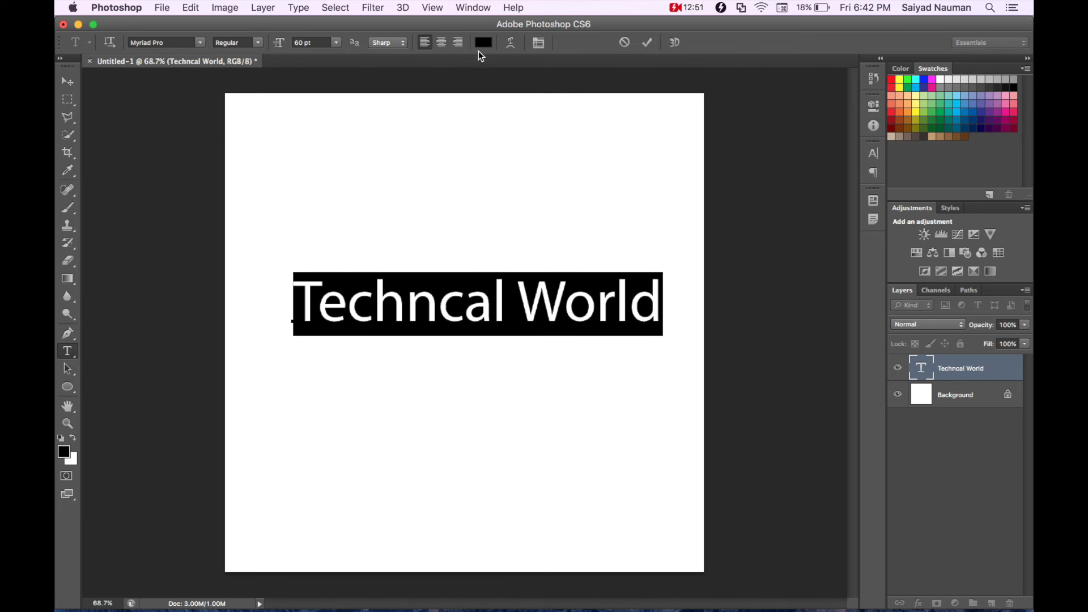
pyautogui.click(483, 50)
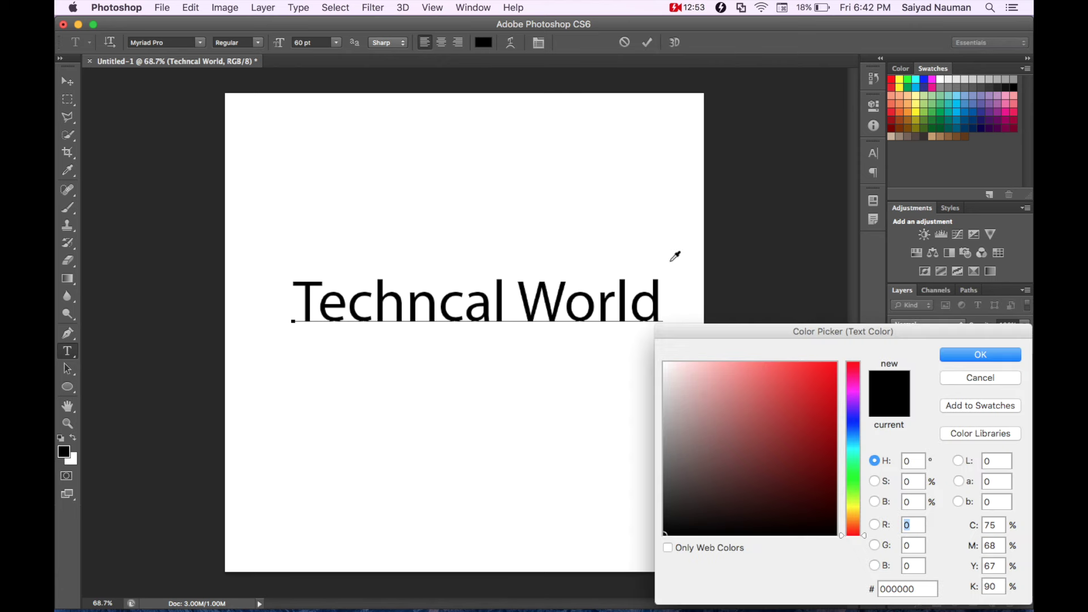
pyautogui.click(763, 363)
pyautogui.click(991, 350)
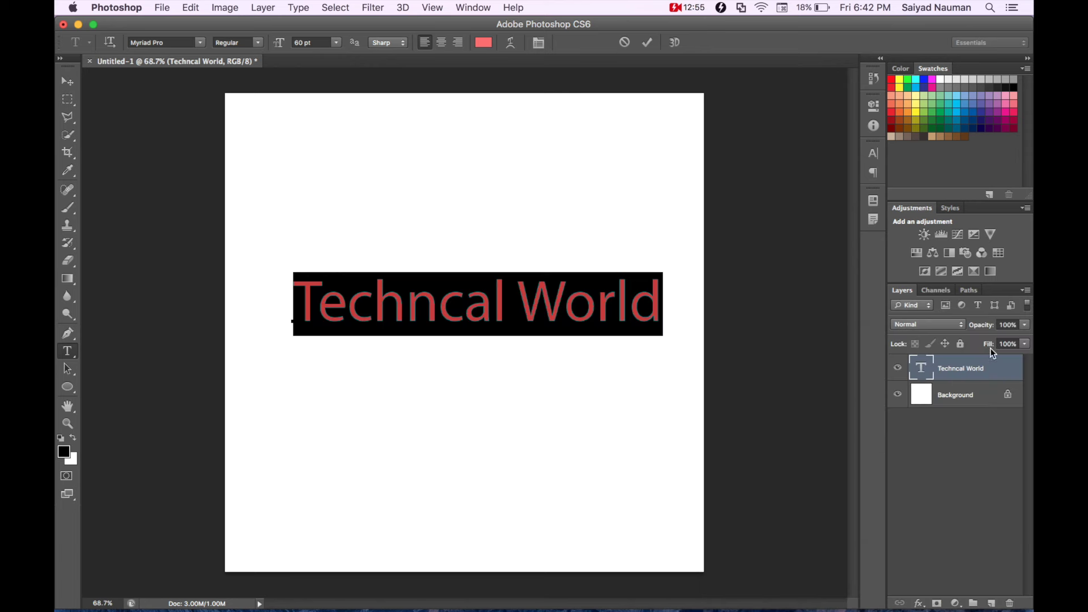
pyautogui.click(647, 43)
# - Move the Techncal World text slightly up and left on the canvas
pyautogui.press('v')
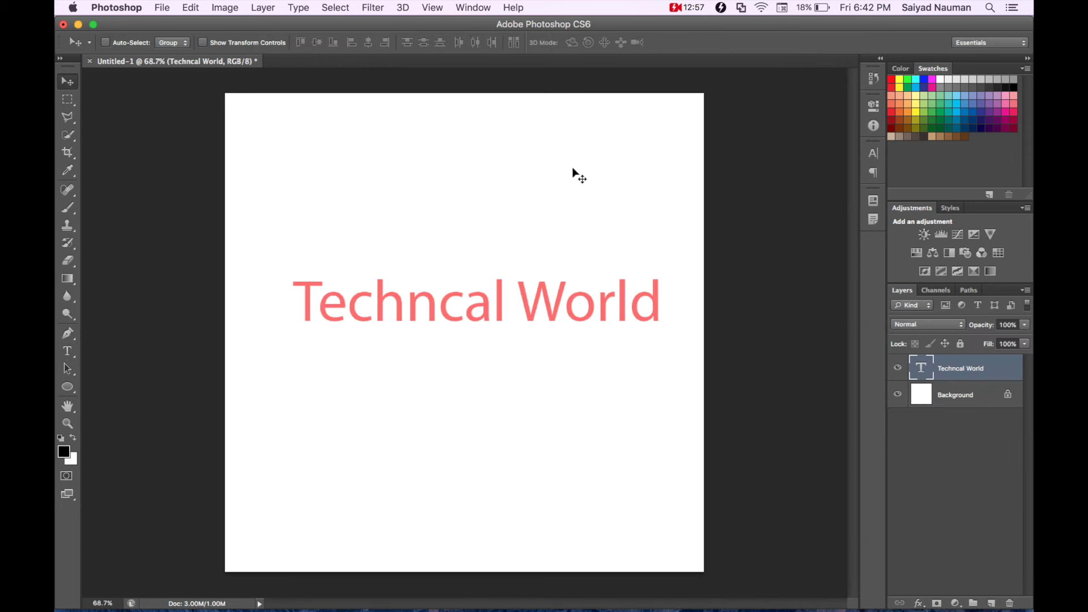
pyautogui.moveTo(529, 284)
pyautogui.mouseDown()
pyautogui.moveTo(501, 220)
pyautogui.moveTo(491, 270)
pyautogui.mouseUp()
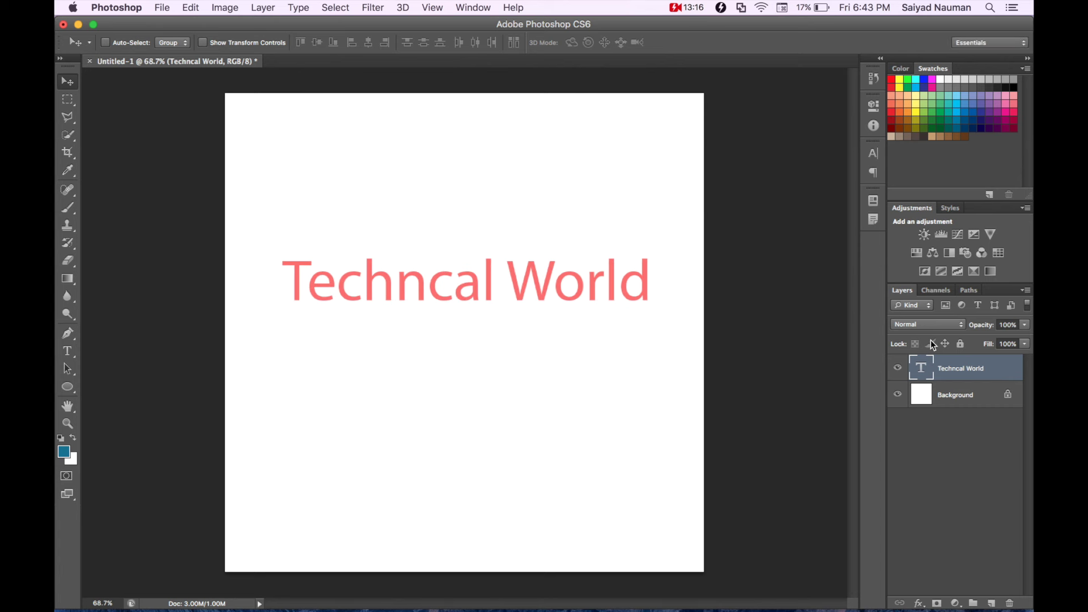
pyautogui.click(909, 292)
pyautogui.click(473, 7)
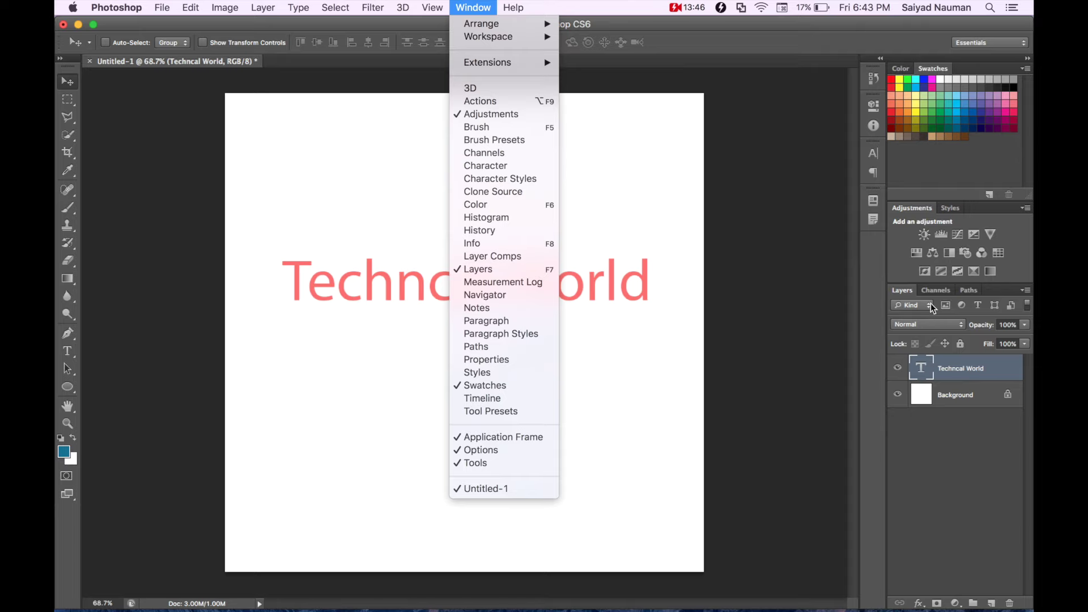
# - Enlarge the brush to 400 px and add a new empty layer above Background
pyautogui.click(913, 293)
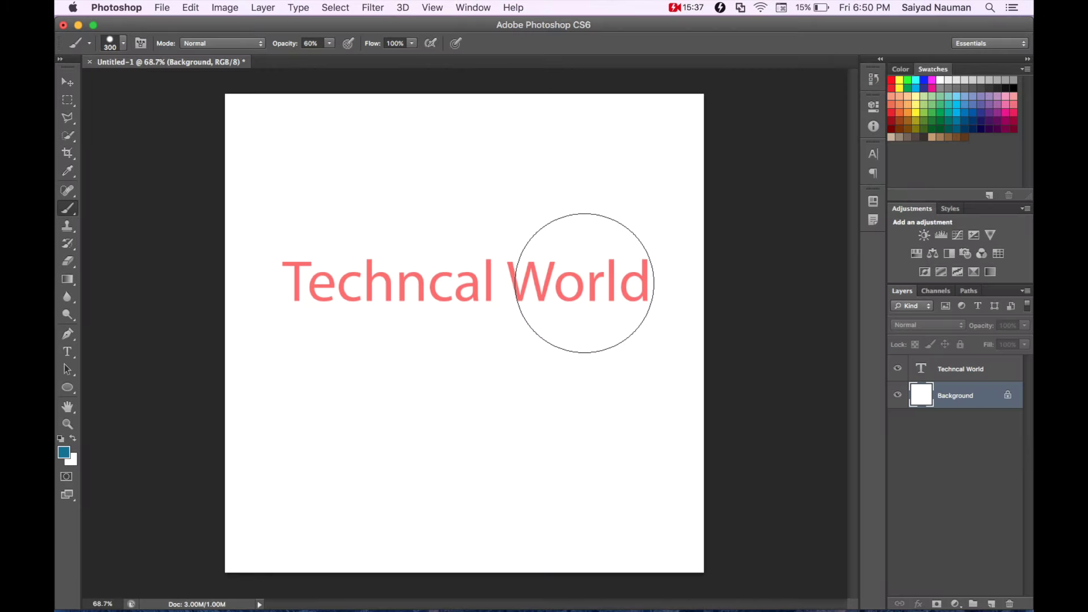
pyautogui.press(']')
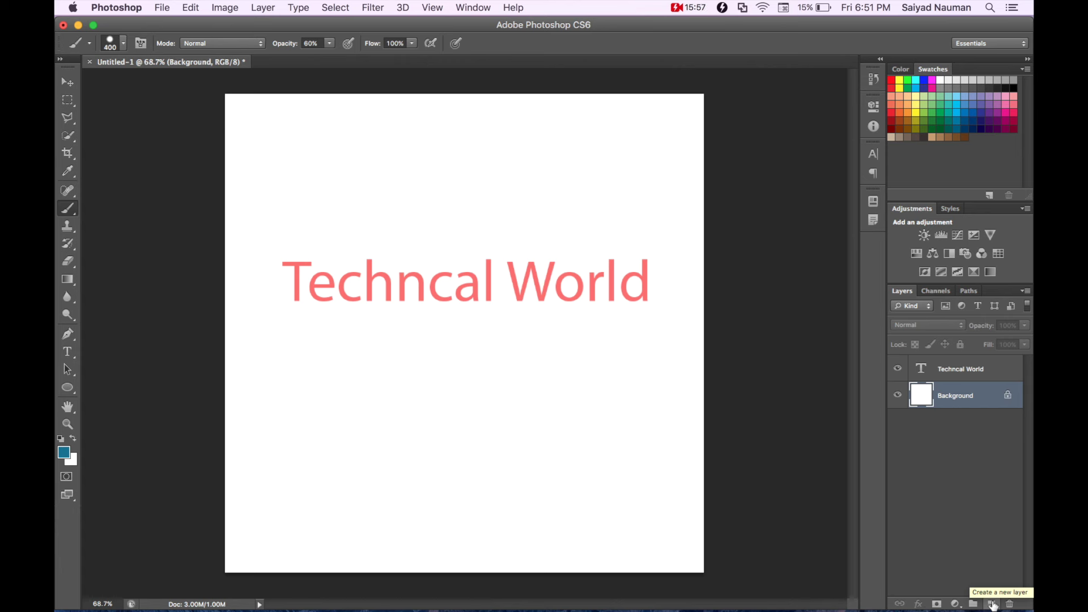
pyautogui.click(992, 604)
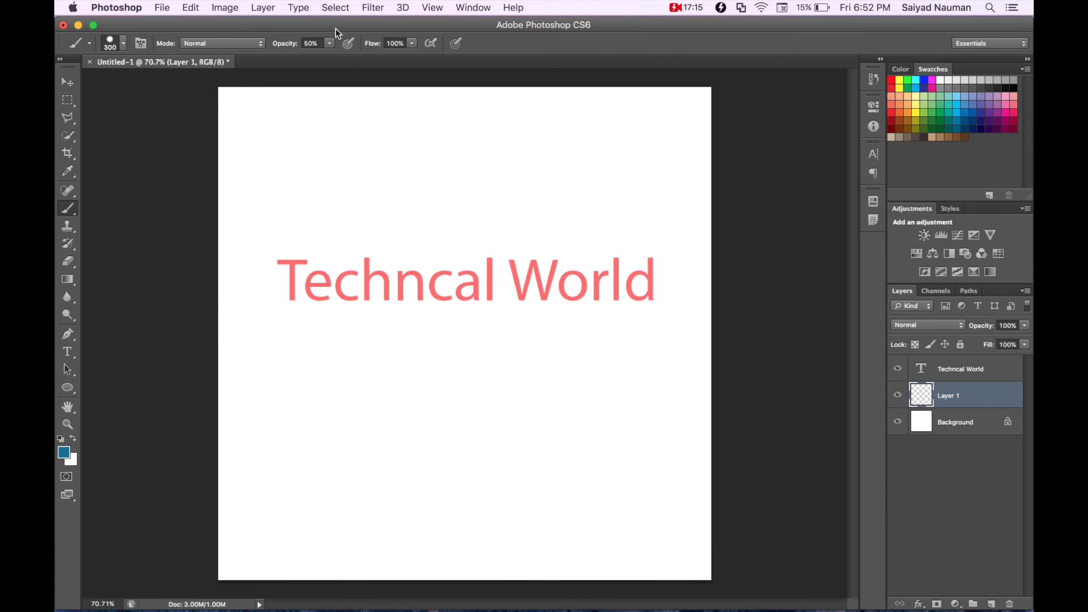
# - Set brush opacity to 100% and paint a solid blue circle behind the word World
pyautogui.click(309, 45)
pyautogui.write('100')
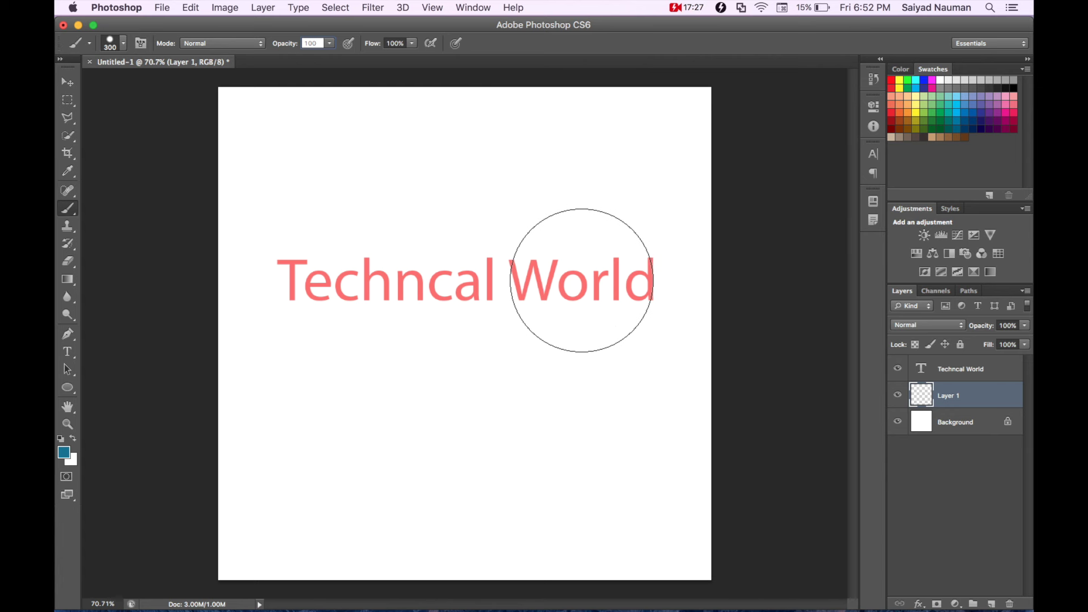
pyautogui.click(582, 280)
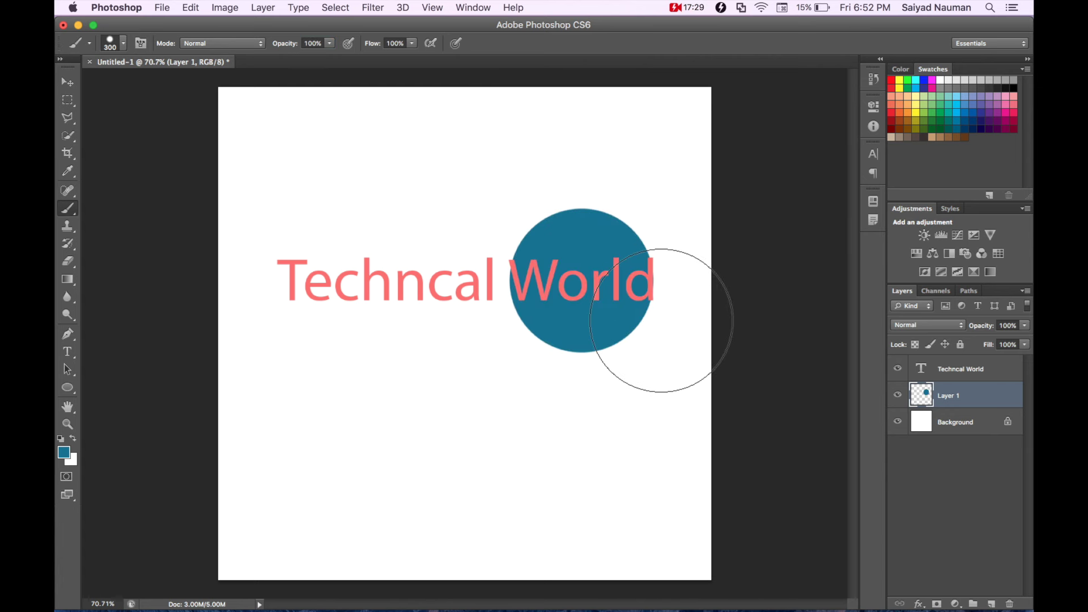
pyautogui.press('v')
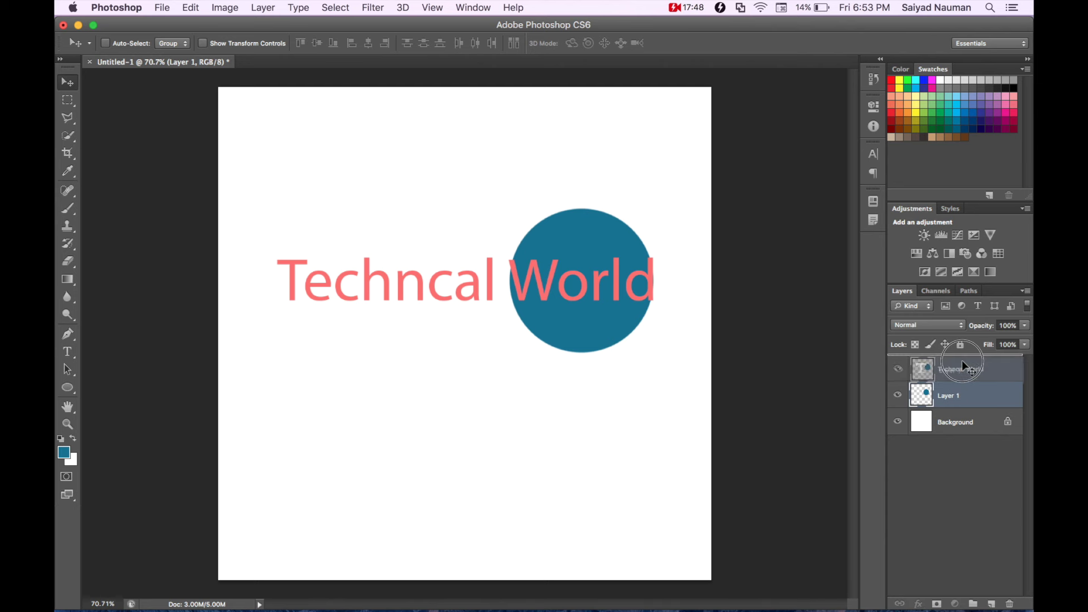
pyautogui.moveTo(961, 390); pyautogui.dragTo(961, 362)
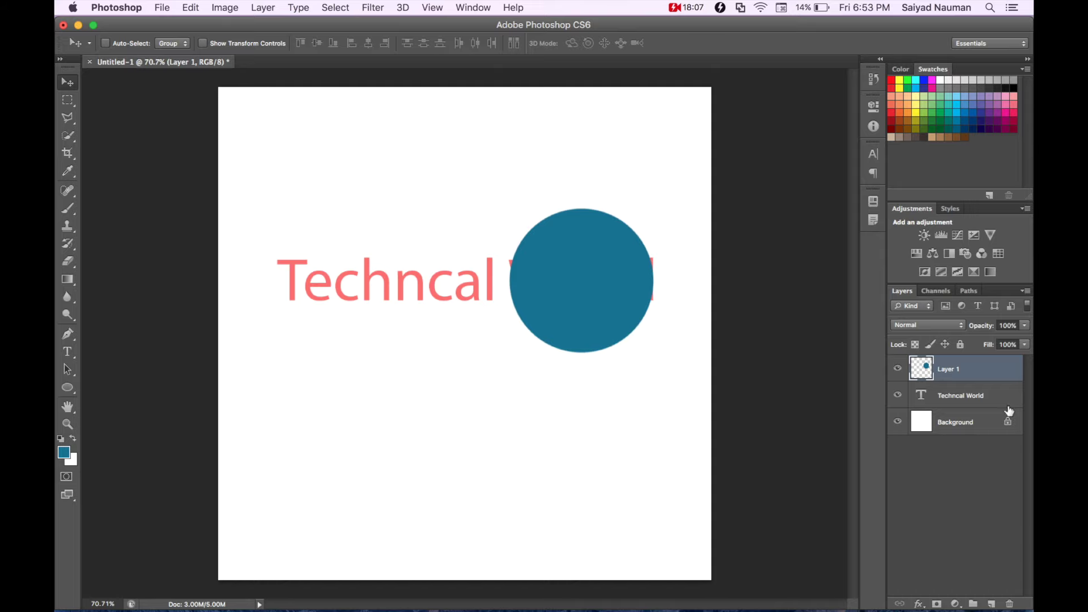
pyautogui.moveTo(996, 400); pyautogui.dragTo(998, 363)
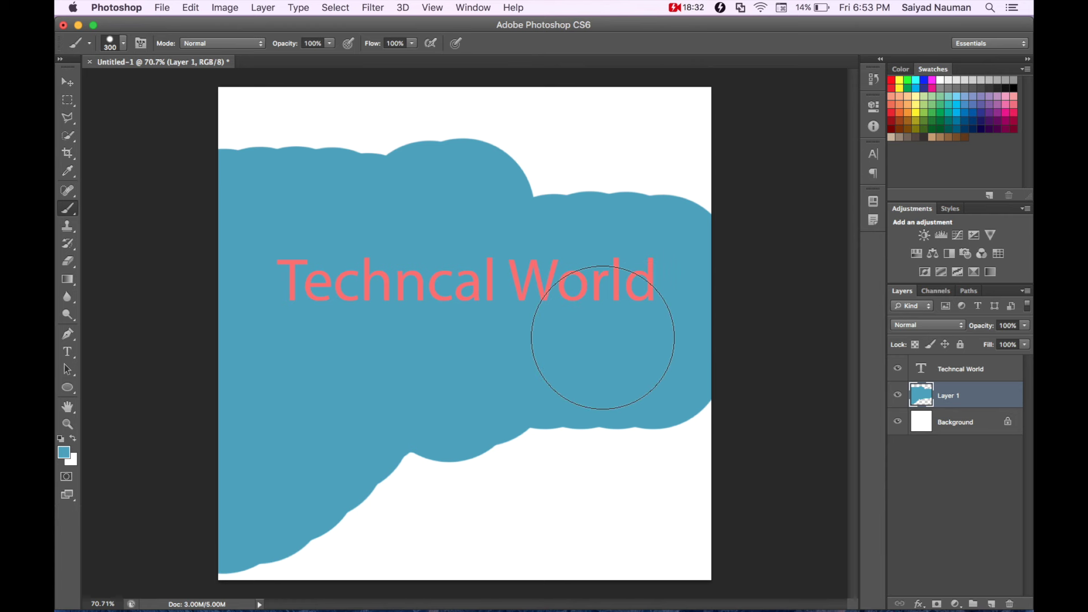
# - Hide and reshow Layer 1, then the Techncal World text layer, to compare their visibility
pyautogui.click(898, 395)
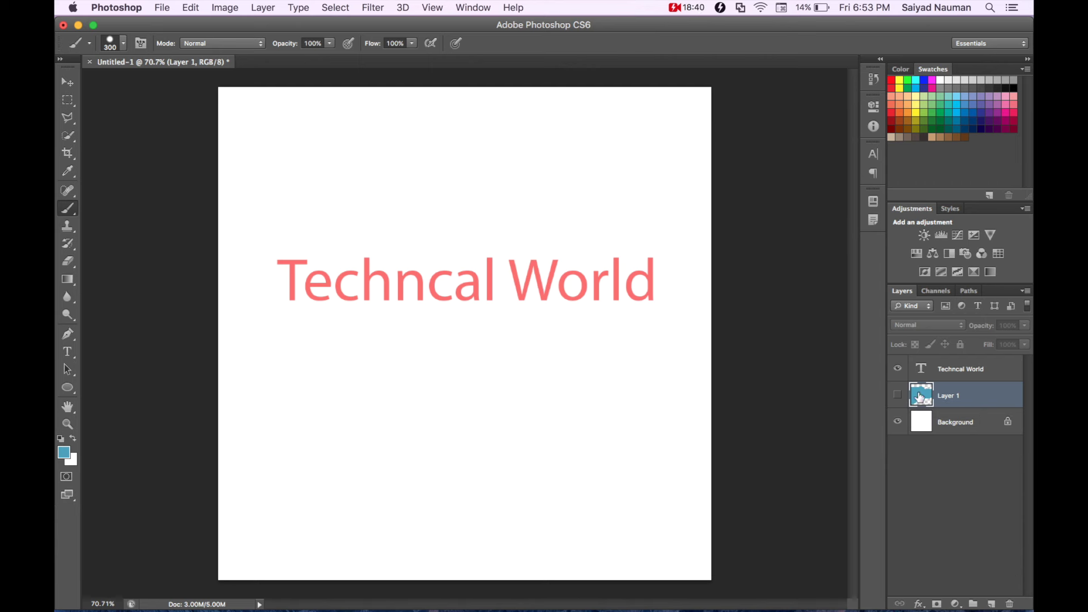
pyautogui.click(899, 396)
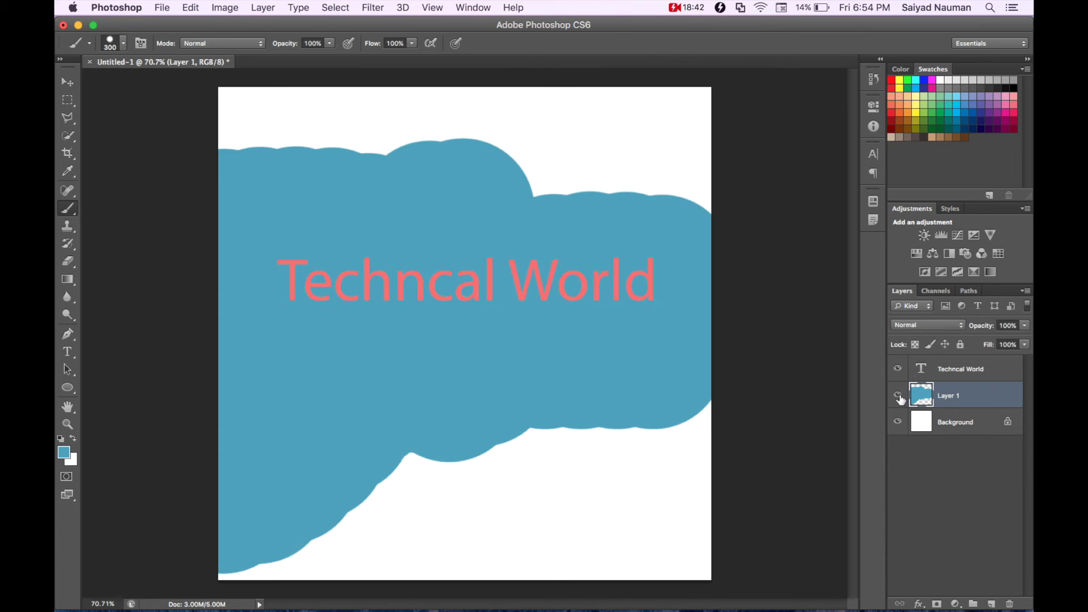
pyautogui.click(900, 397)
pyautogui.click(898, 372)
pyautogui.click(898, 371)
pyautogui.click(899, 371)
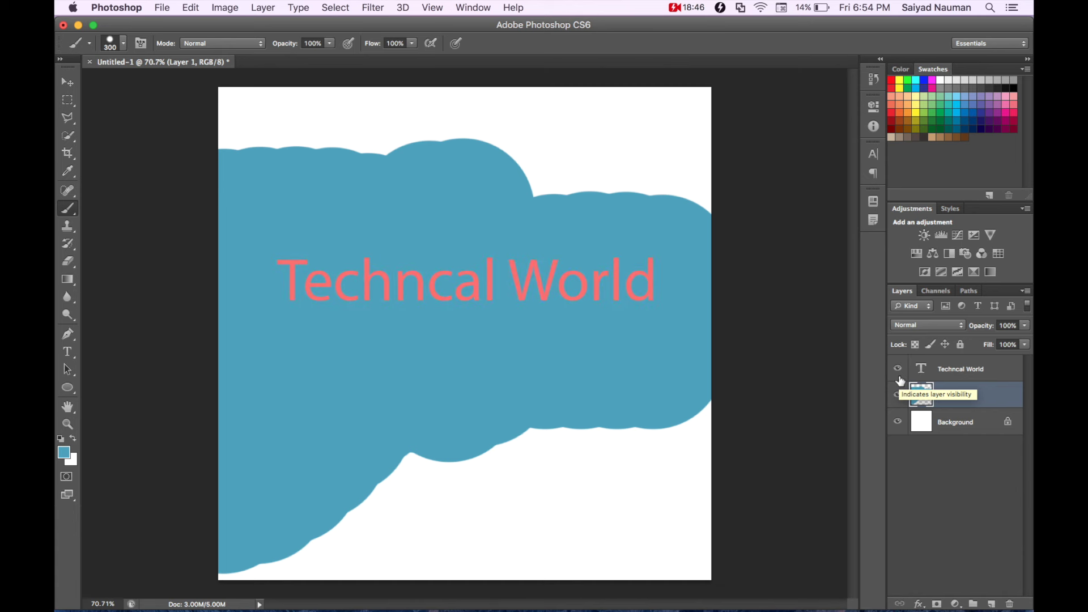